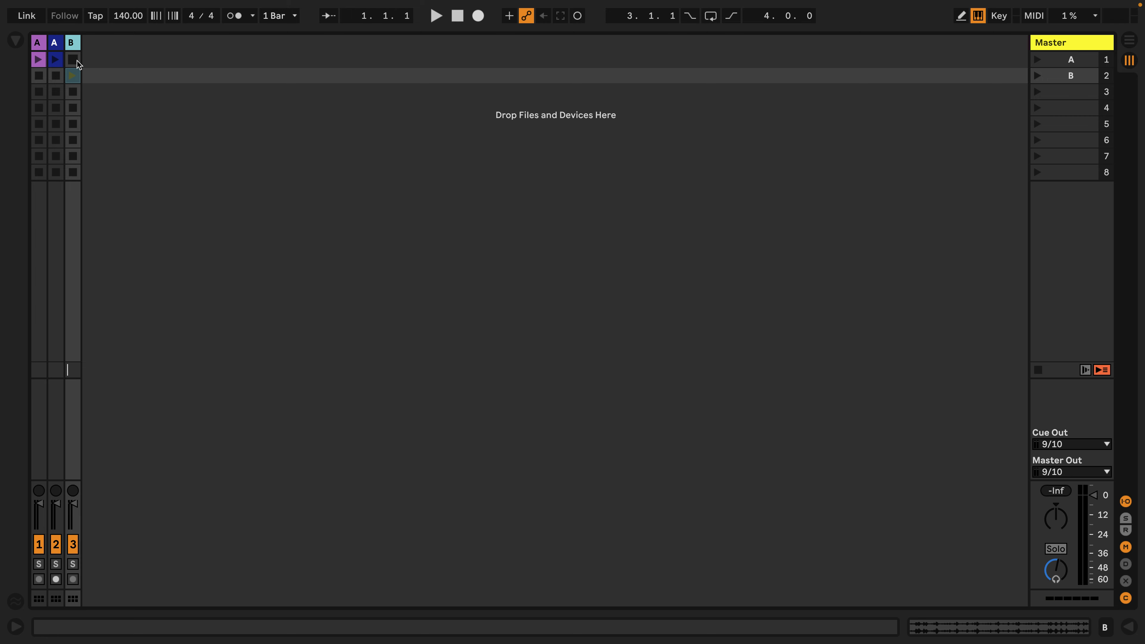
Step: Widen track B and show the be_bop_boogie clip's details in Clip View
left_click_drag(77, 43, 266, 45)
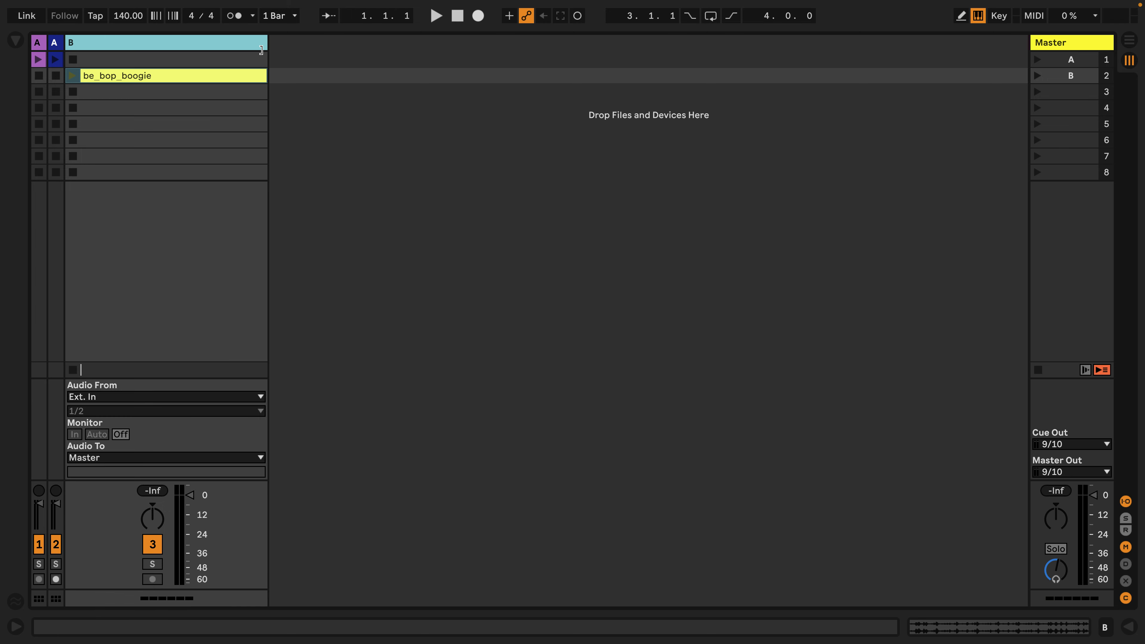
left_click(116, 78)
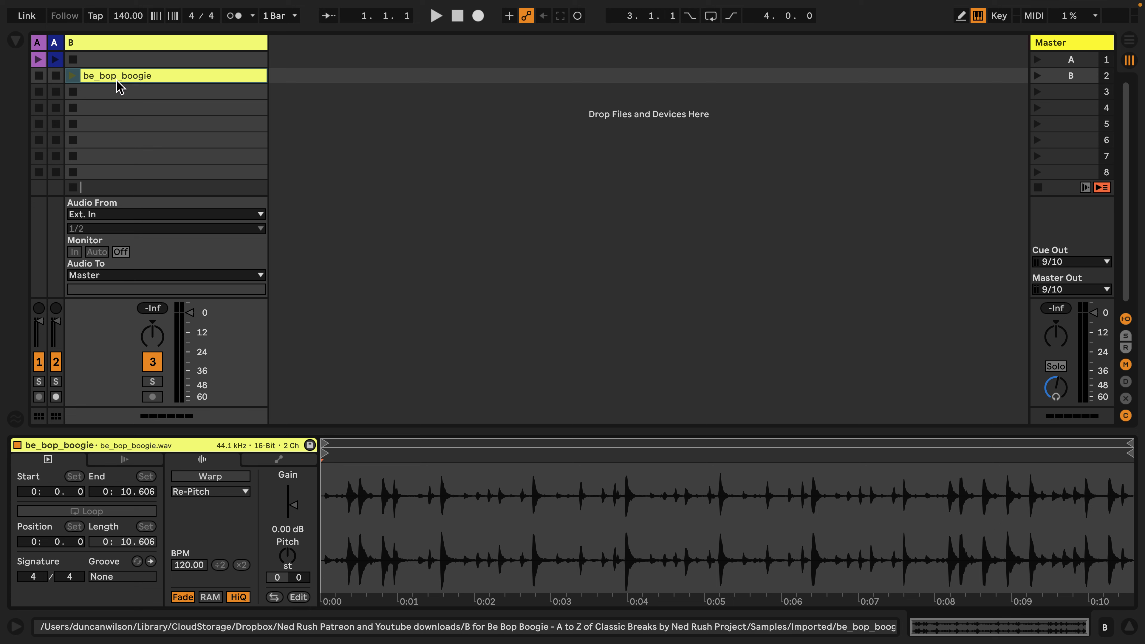
Step: Play the be_bop_boogie break and transpose it down to -3 semitones
left_click(72, 75)
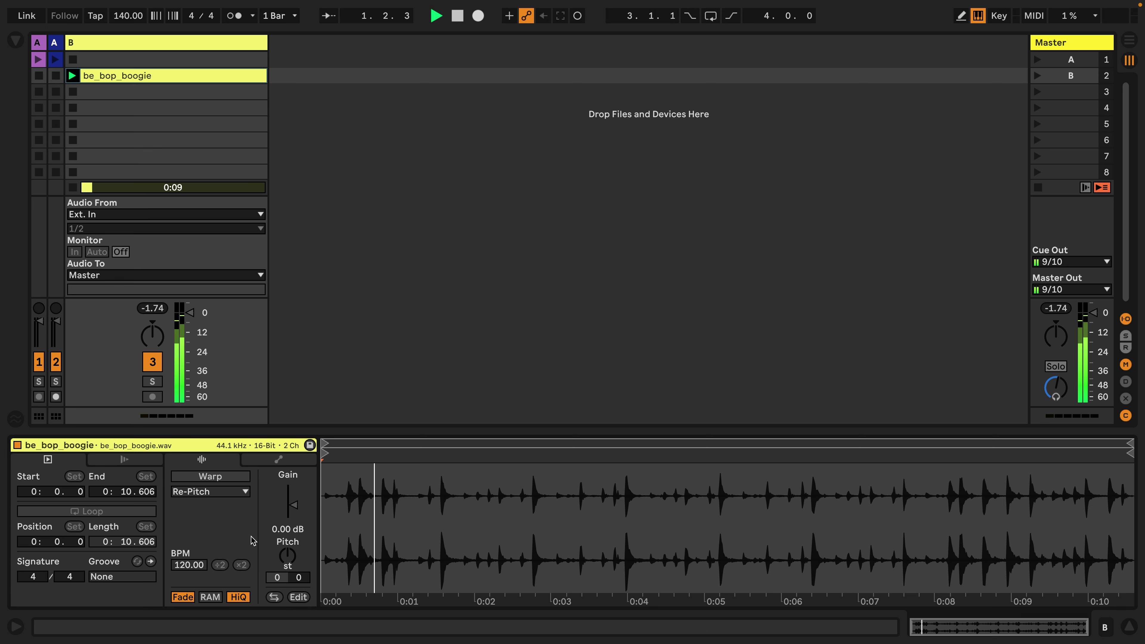
left_click_drag(280, 559, 281, 564)
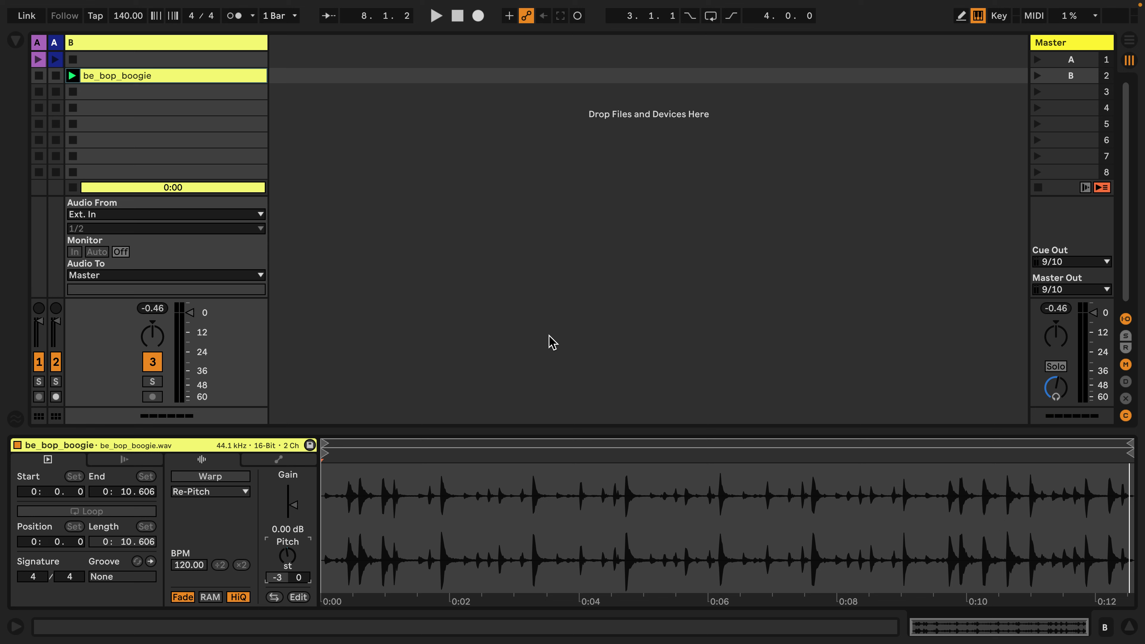
left_click(549, 335)
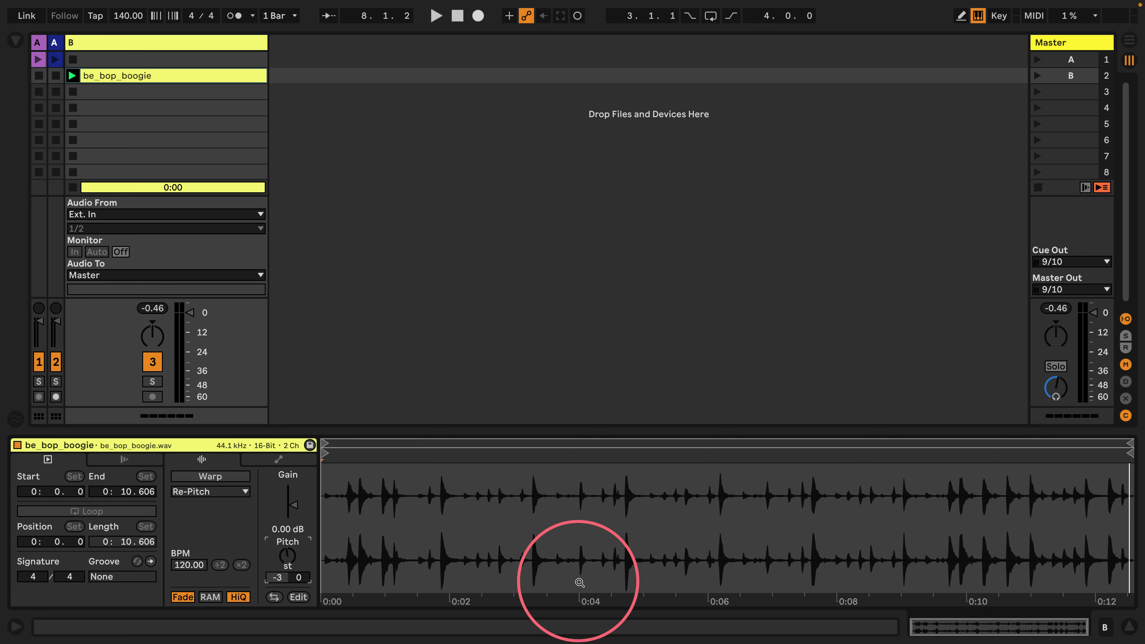
Step: Enlarge the sample editor, replay the break and raise its transpose to +3 semitones
left_click_drag(573, 428, 564, 348)
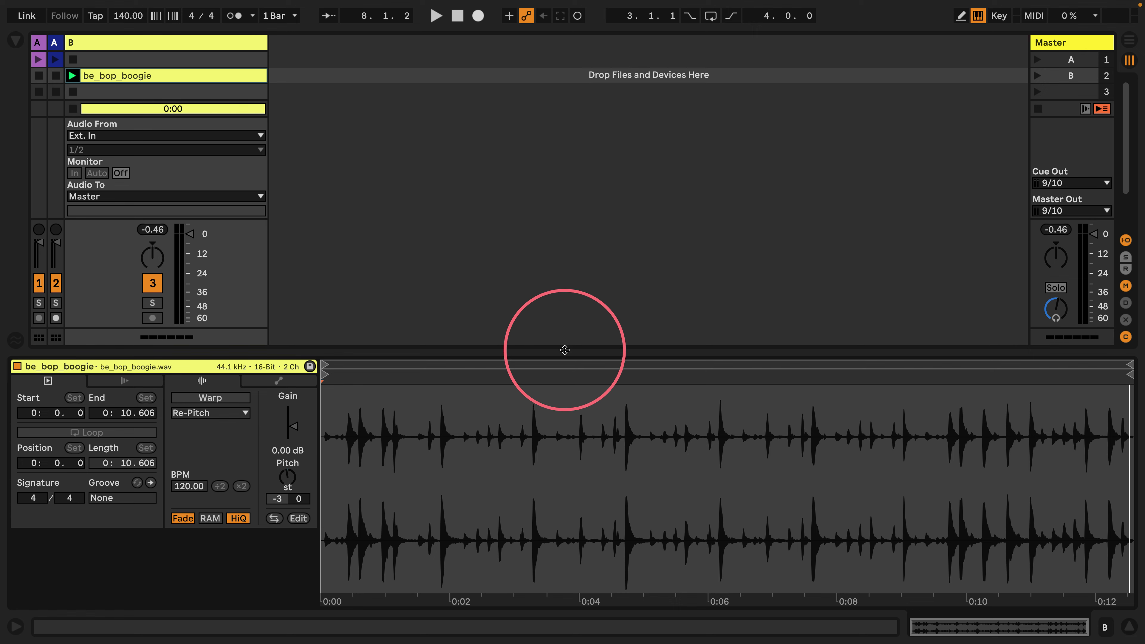
left_click(72, 75)
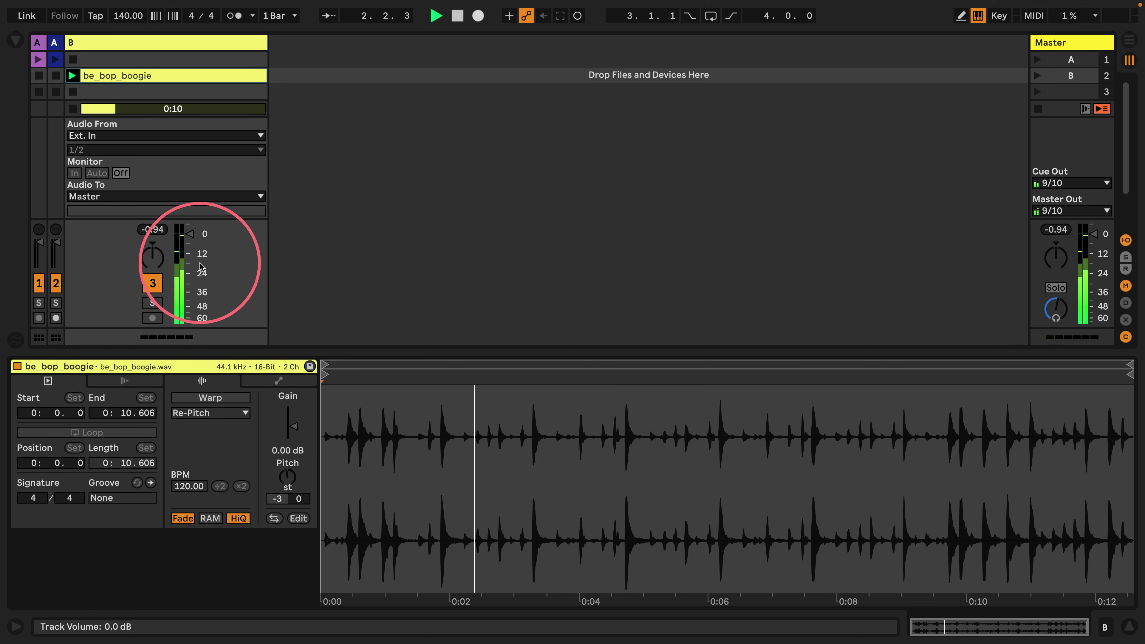
left_click_drag(286, 488, 286, 464)
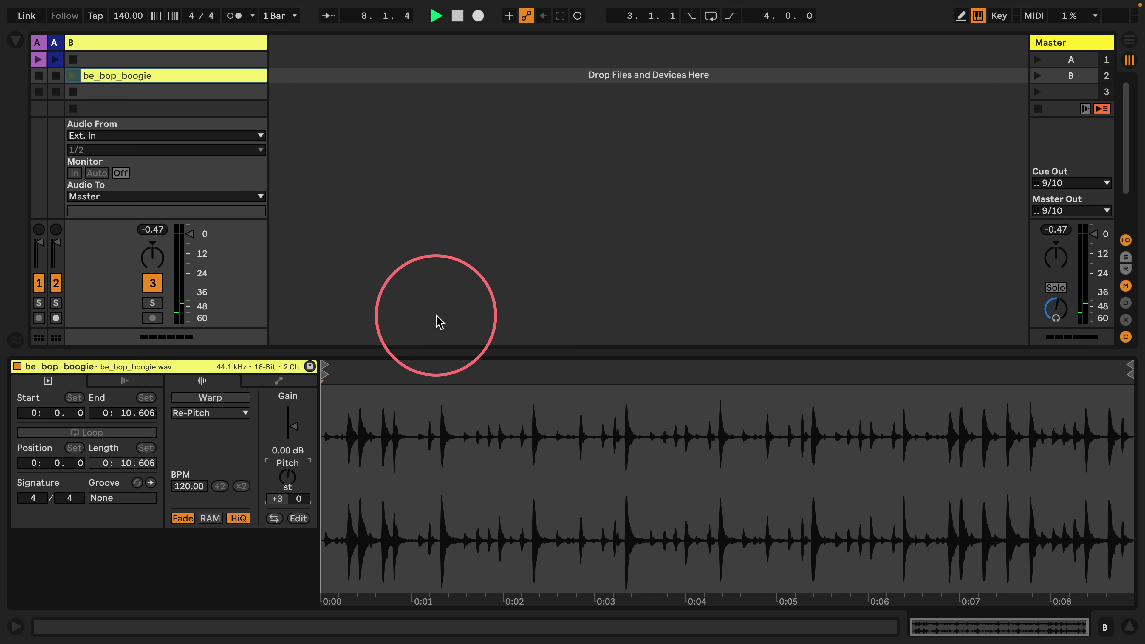
Step: Turn on Warp, set the first hit as 1.1.1 and move the clip start onto bar 1
left_click(182, 398)
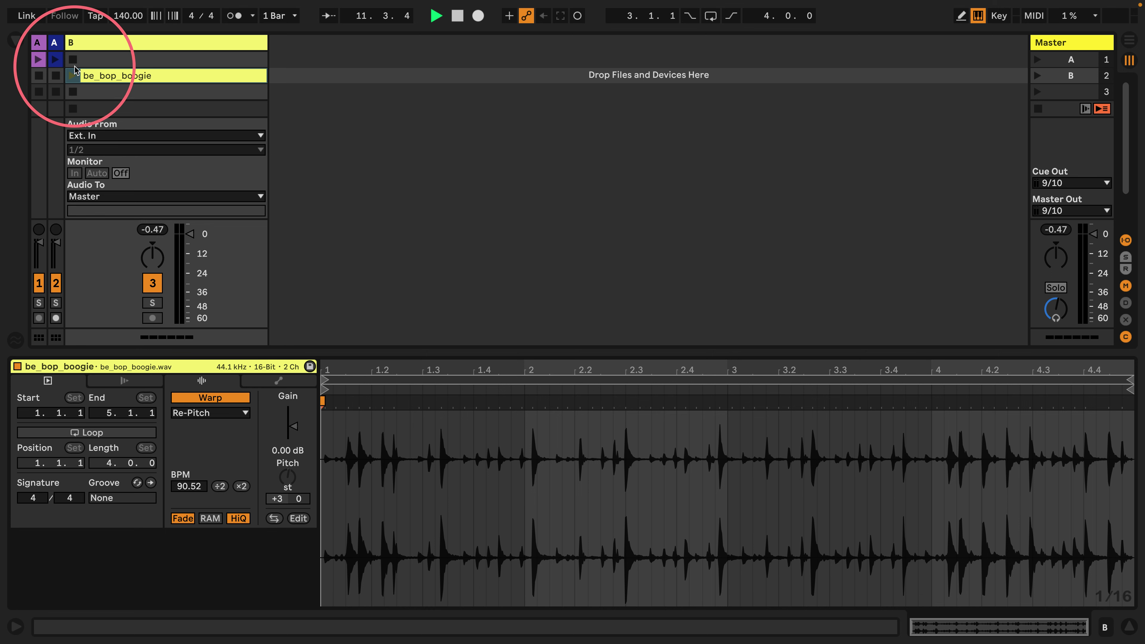
left_click(348, 446)
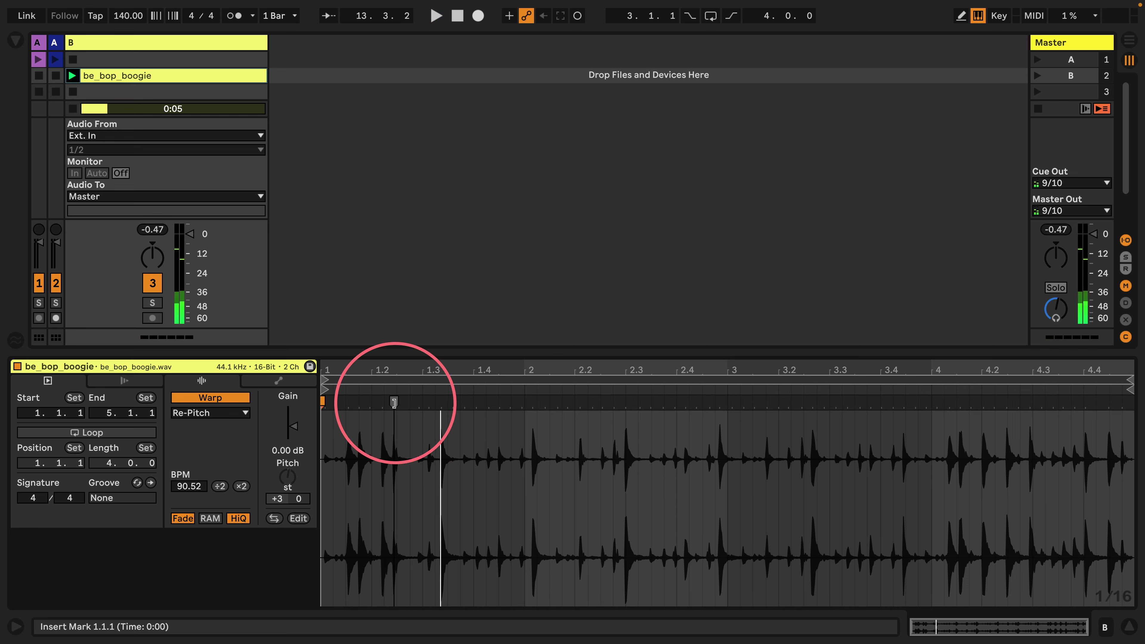
right_click(392, 401)
left_click(413, 426)
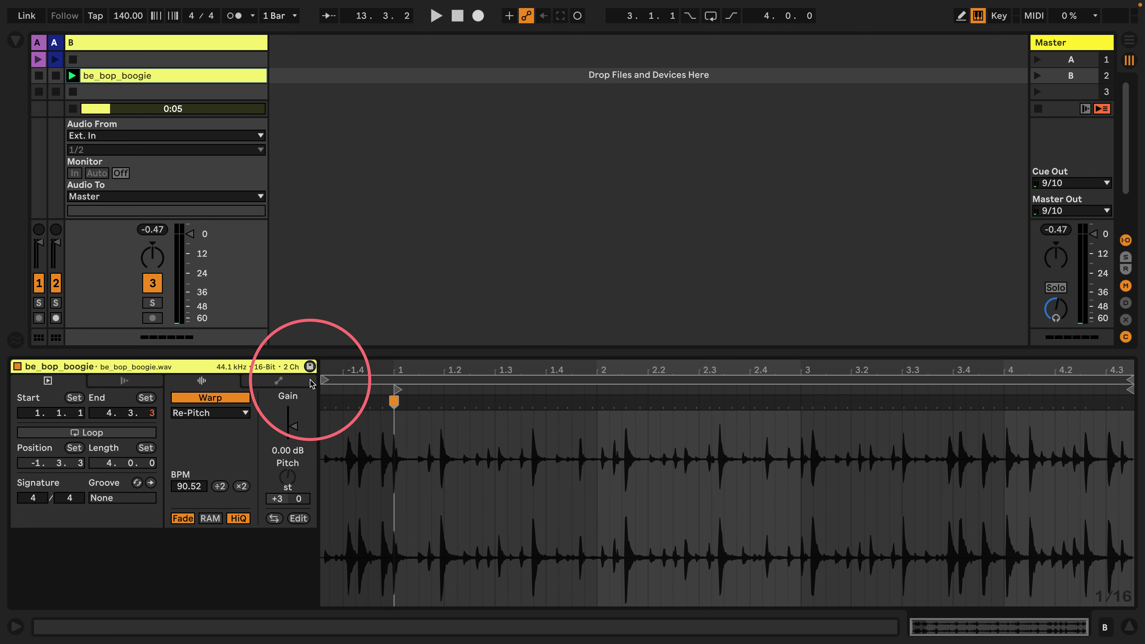
left_click_drag(387, 383, 395, 383)
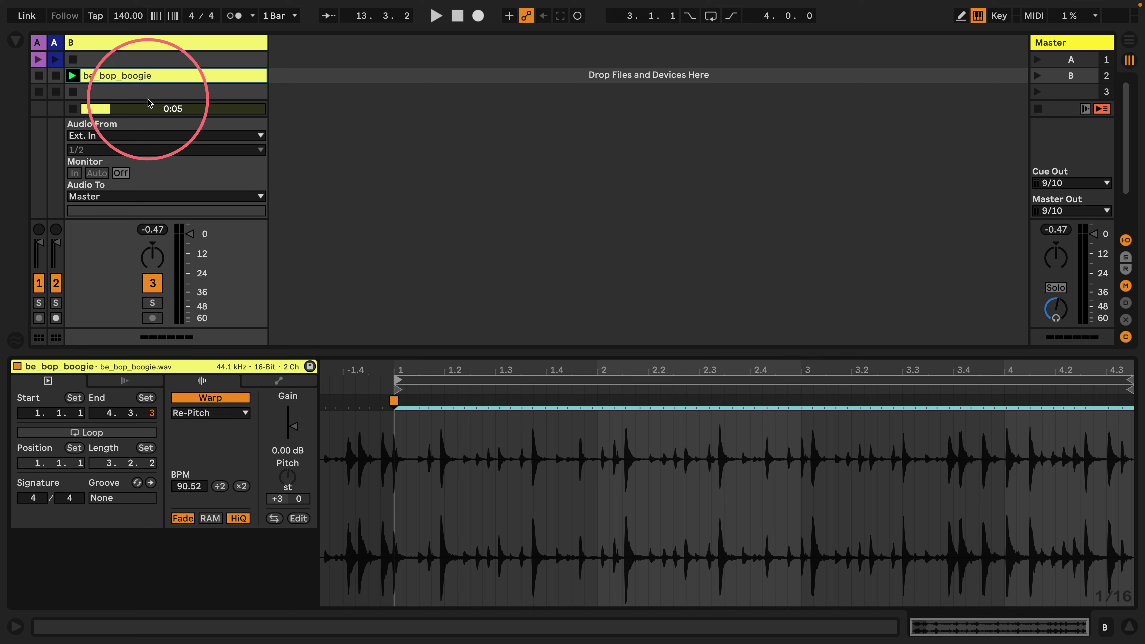
Step: Align the next downbeat to bar 2, extend the loop end to 4.4.4 and mark bar 4
left_click(72, 76)
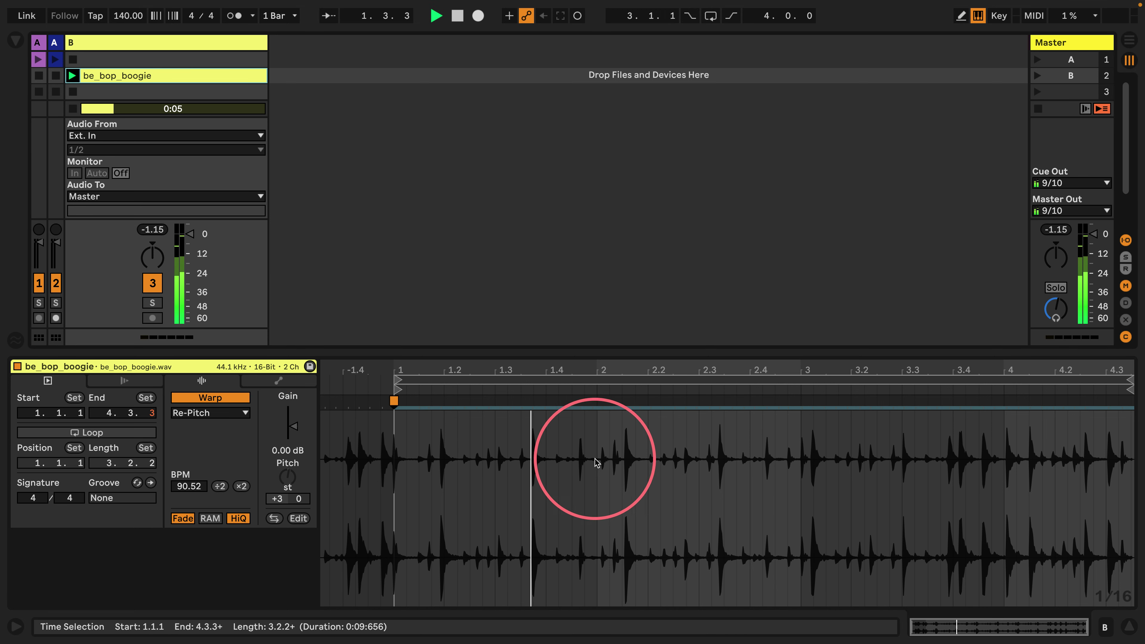
left_click_drag(580, 402, 597, 401)
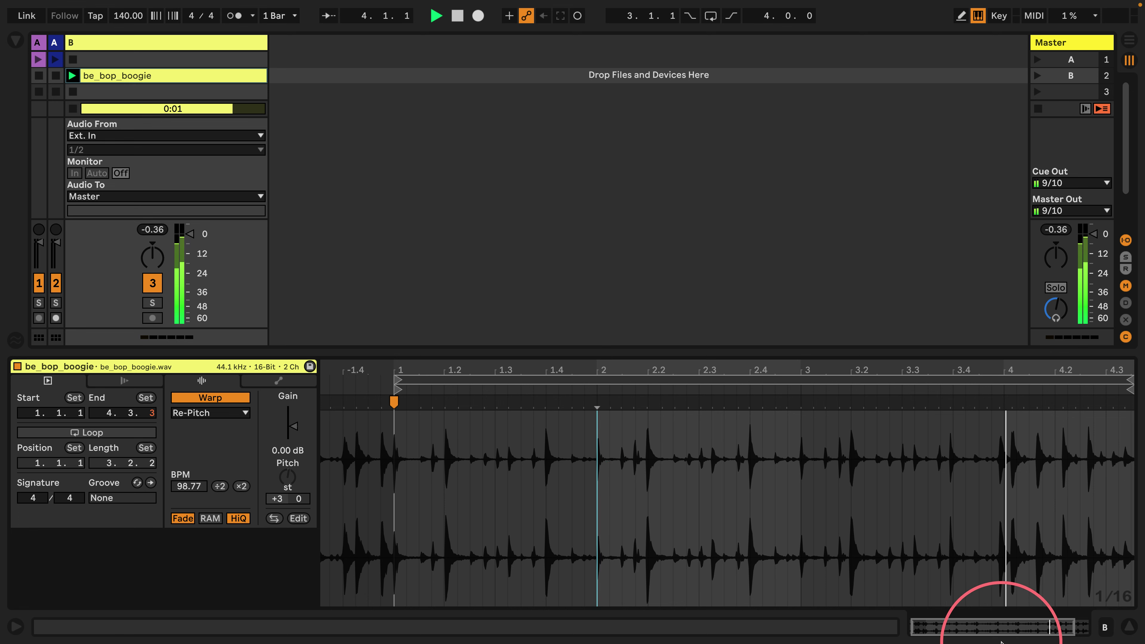
left_click_drag(1012, 625, 987, 624)
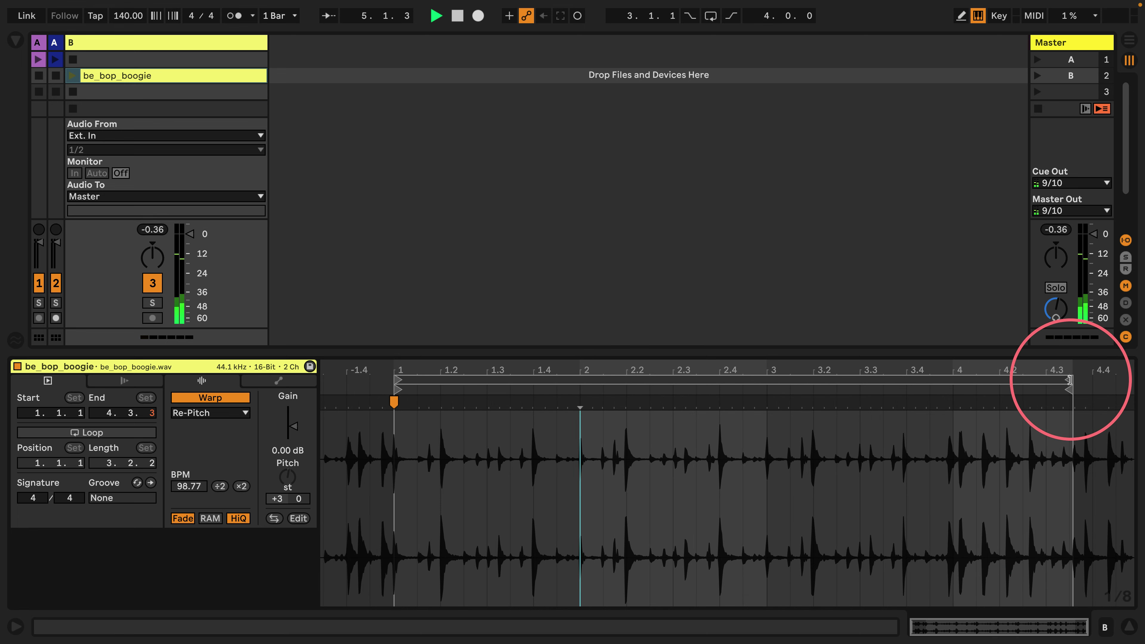
mouse_move(1069, 380)
left_mouse_down()
mouse_move(1127, 383)
mouse_move(1073, 379)
mouse_move(1121, 398)
mouse_move(1127, 389)
left_mouse_up()
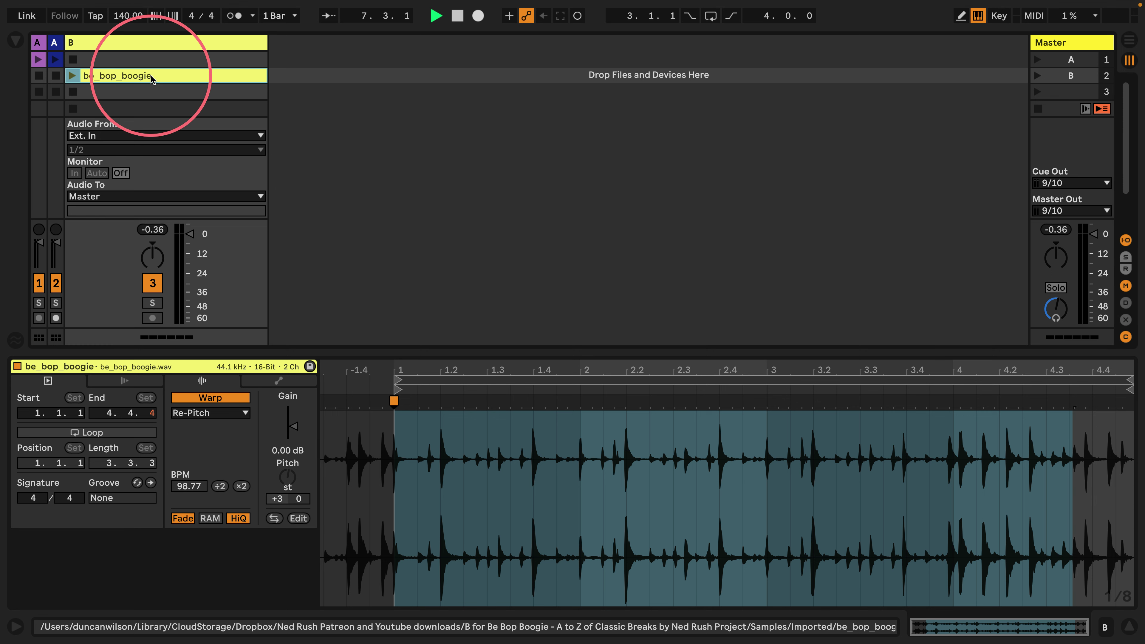
key("Return")
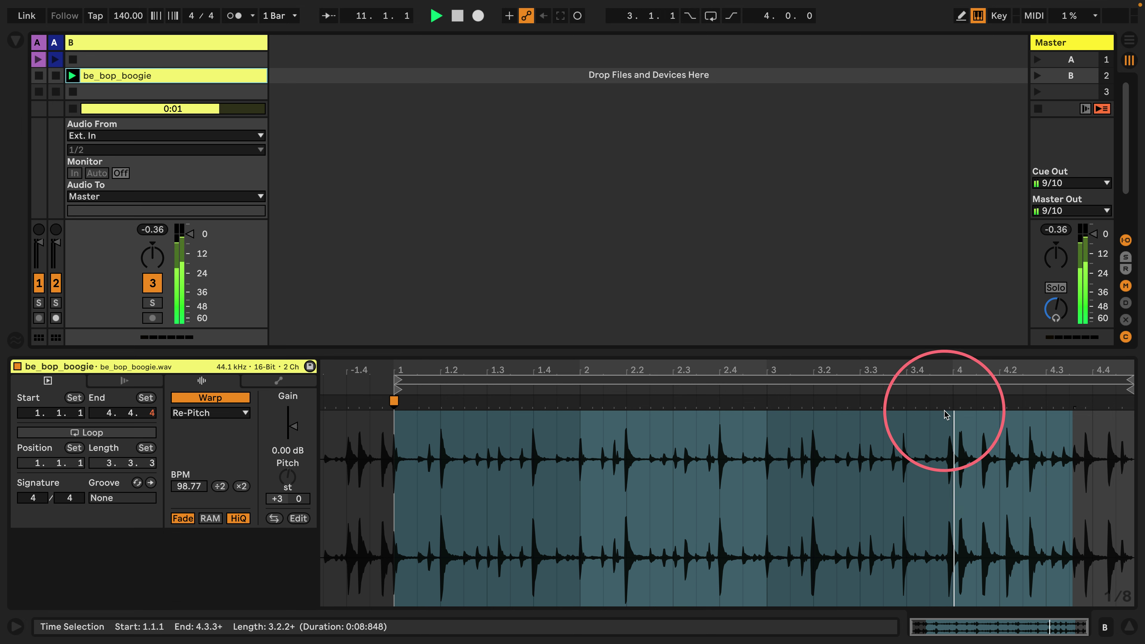
left_click(951, 402)
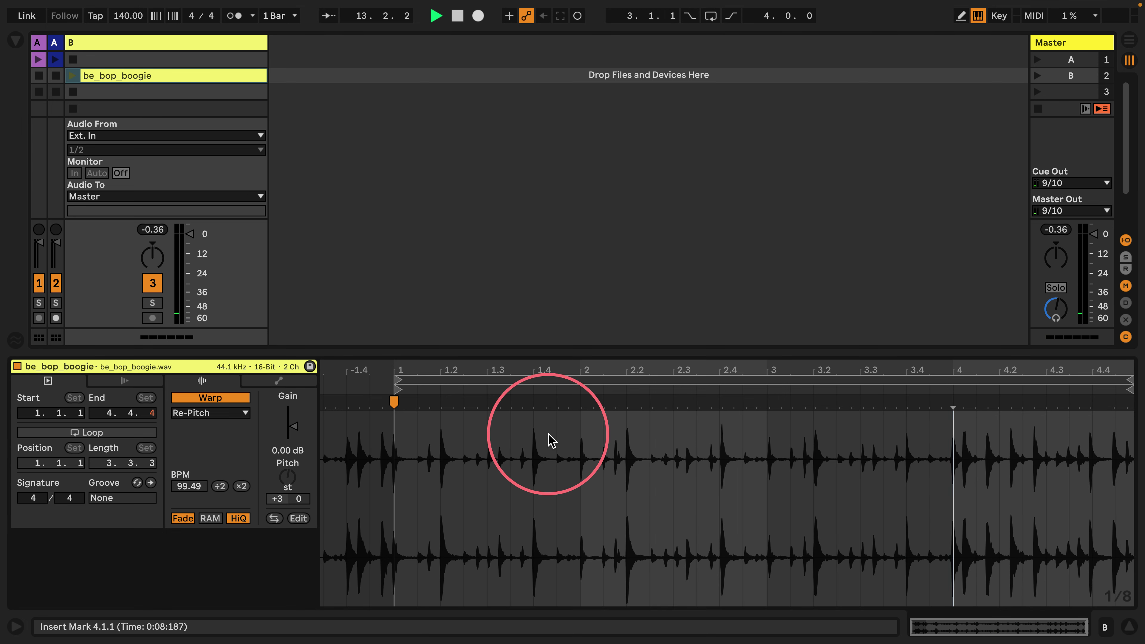
Step: Pin warp markers at bar 4 and on the hits near 2.4, 2.2, 1.4 and 1.2
left_click_drag(749, 364, 723, 370)
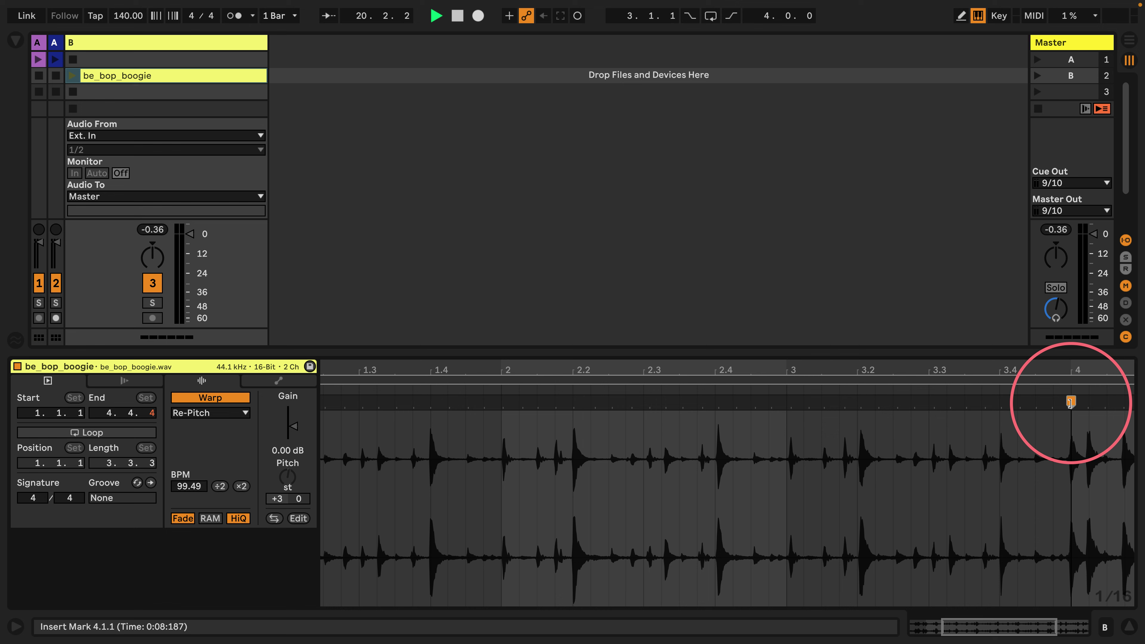
double_click(1070, 402)
left_click_drag(733, 370, 729, 368)
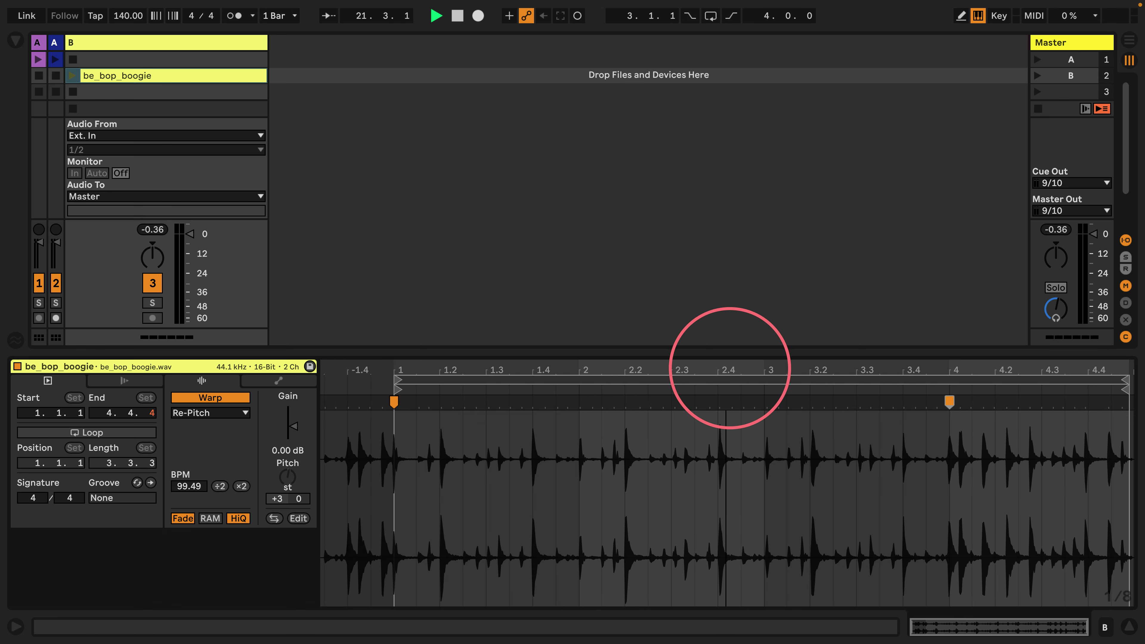
mouse_move(708, 402)
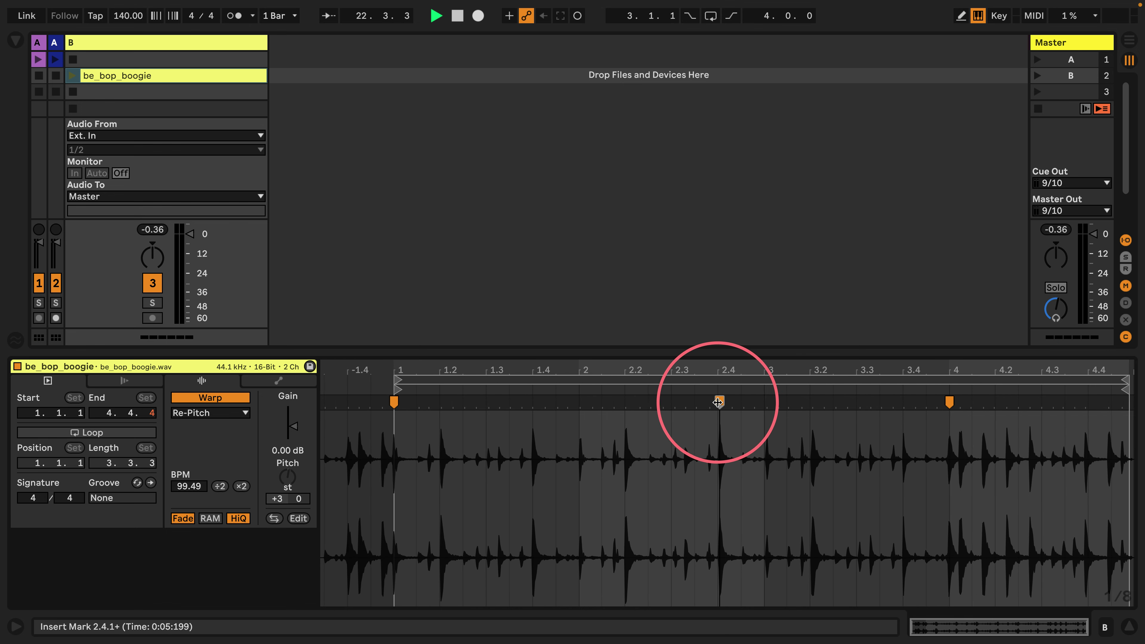
double_click(718, 402)
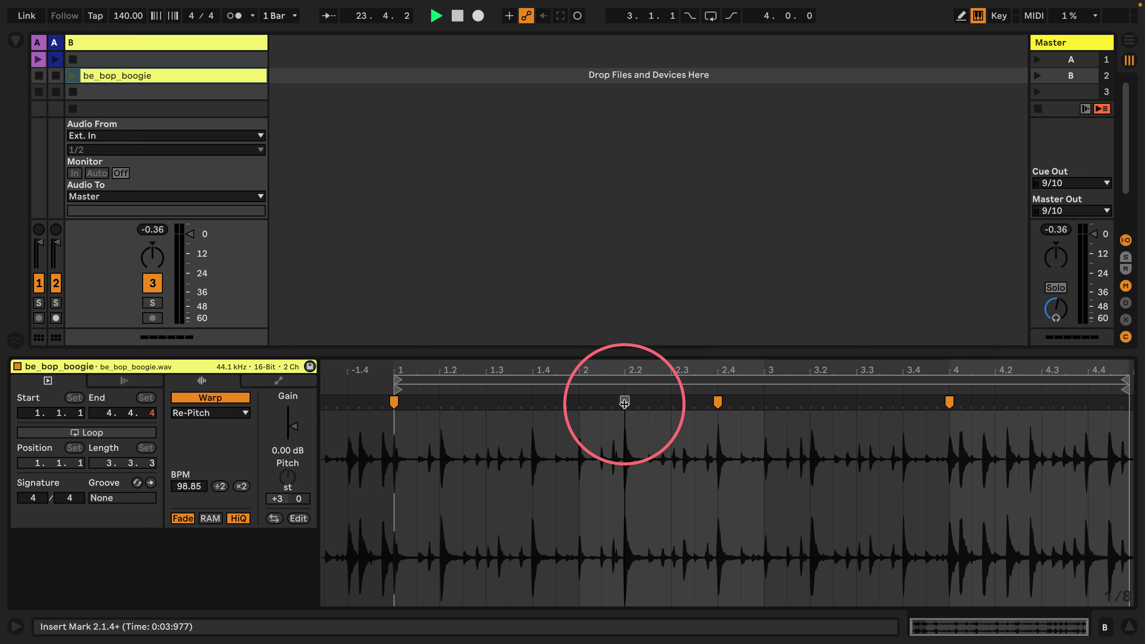
double_click(624, 403)
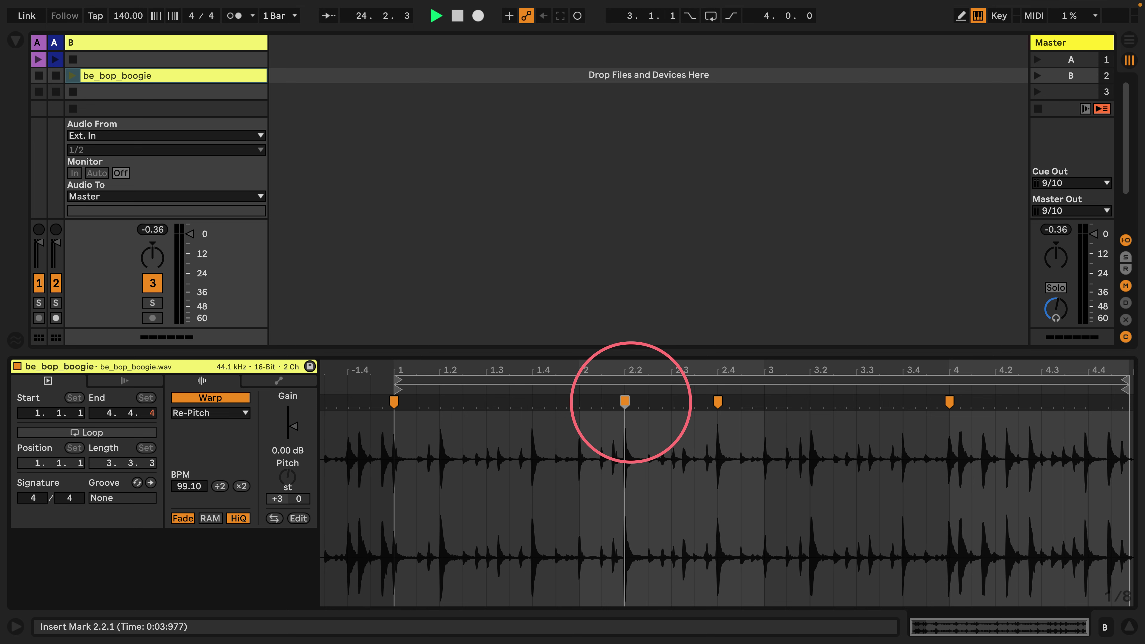
double_click(532, 403)
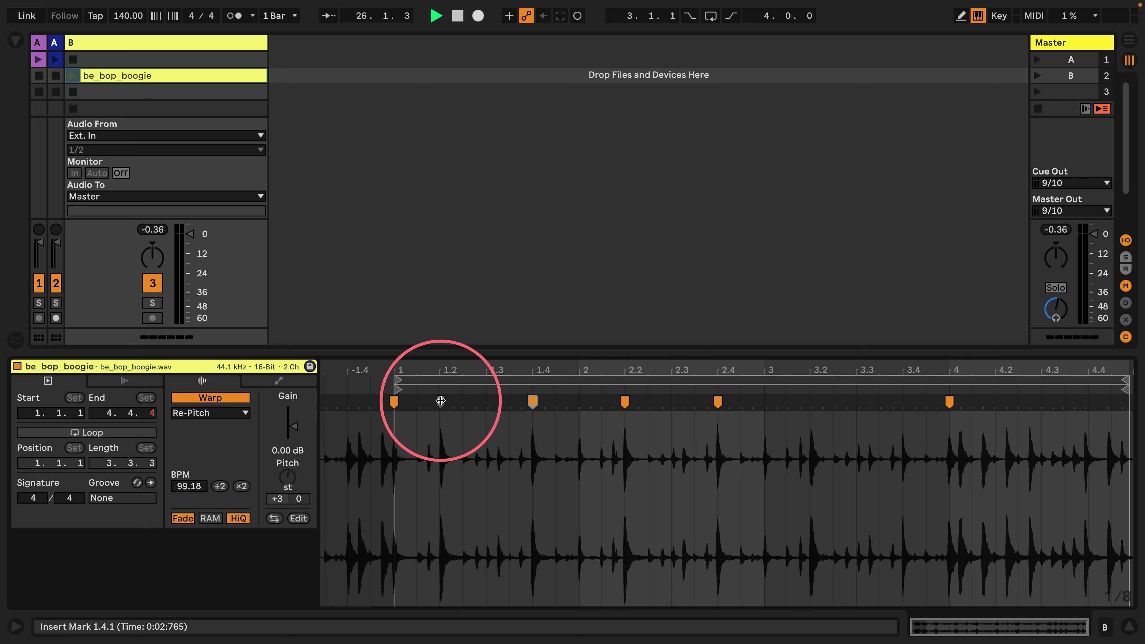
double_click(440, 401)
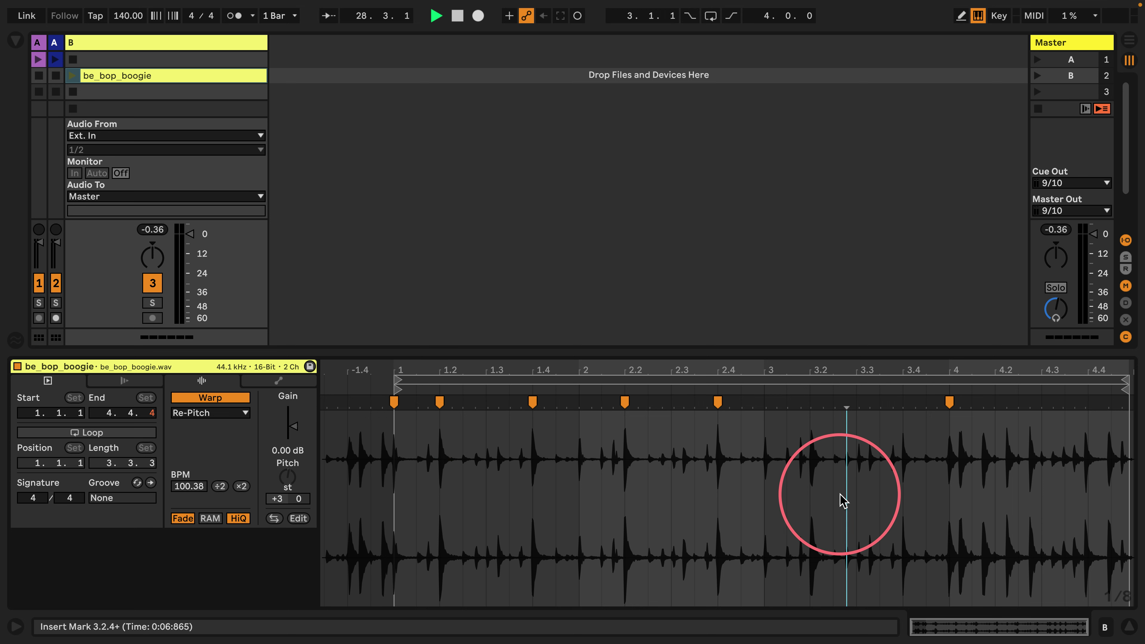
Step: Insert warp markers at every transient of the break, then relaunch it from the start
key("super+a")
key("super+shift+i")
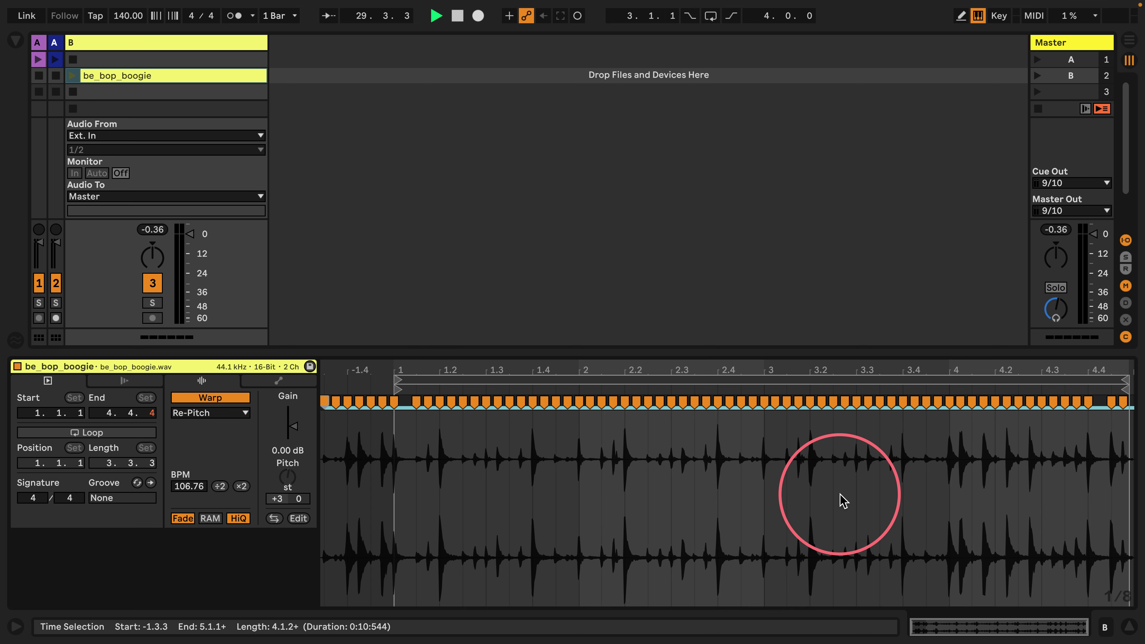
key("space")
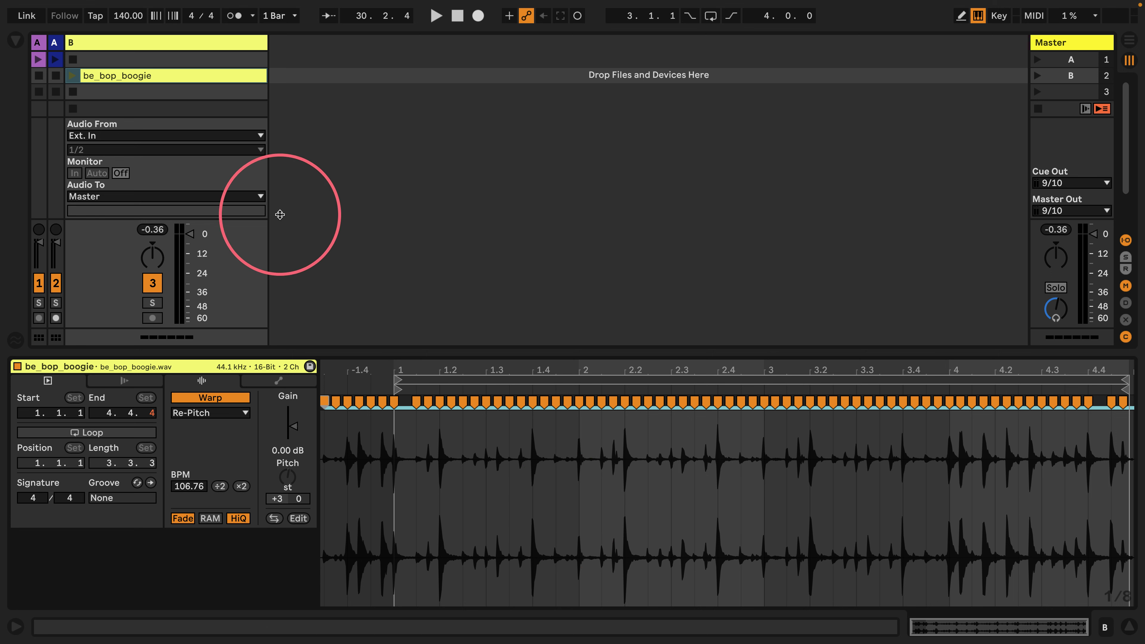
left_click(198, 75)
key("Return")
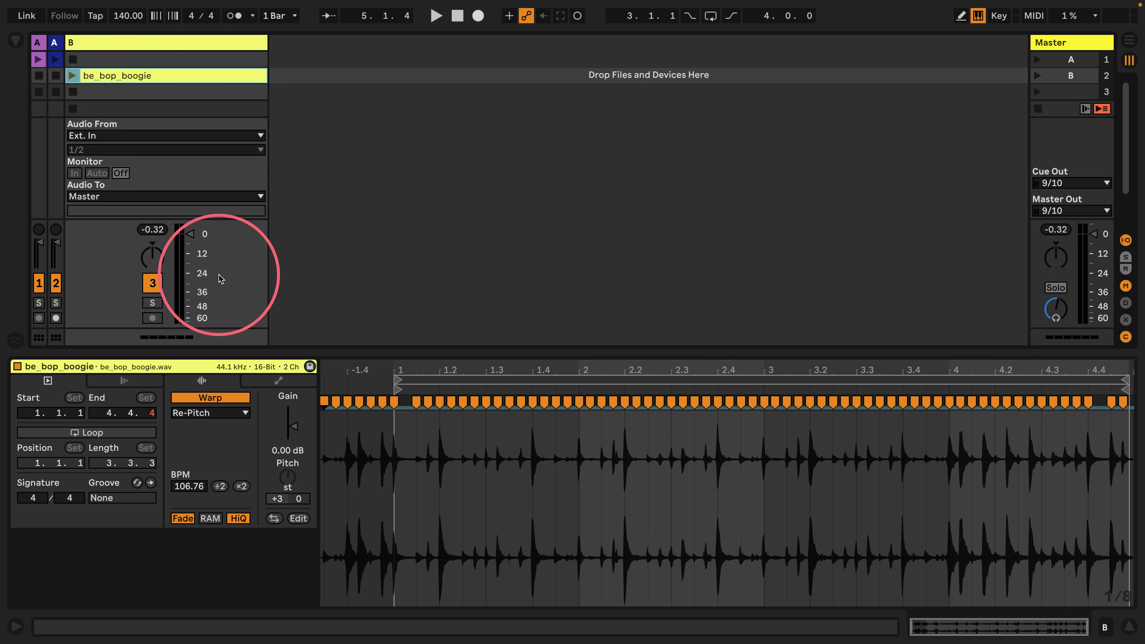
Step: Set Warp to Beats mode with transient looping Off and turn on the clip's Loop
left_click(210, 412)
left_click(193, 426)
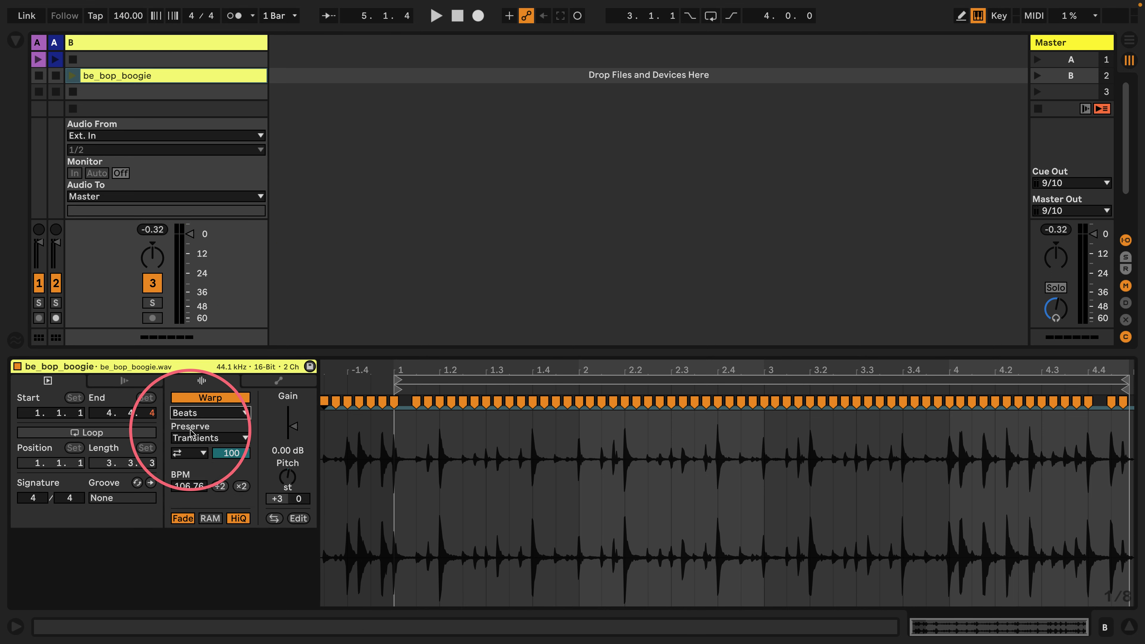
left_click(188, 453)
left_click(185, 472)
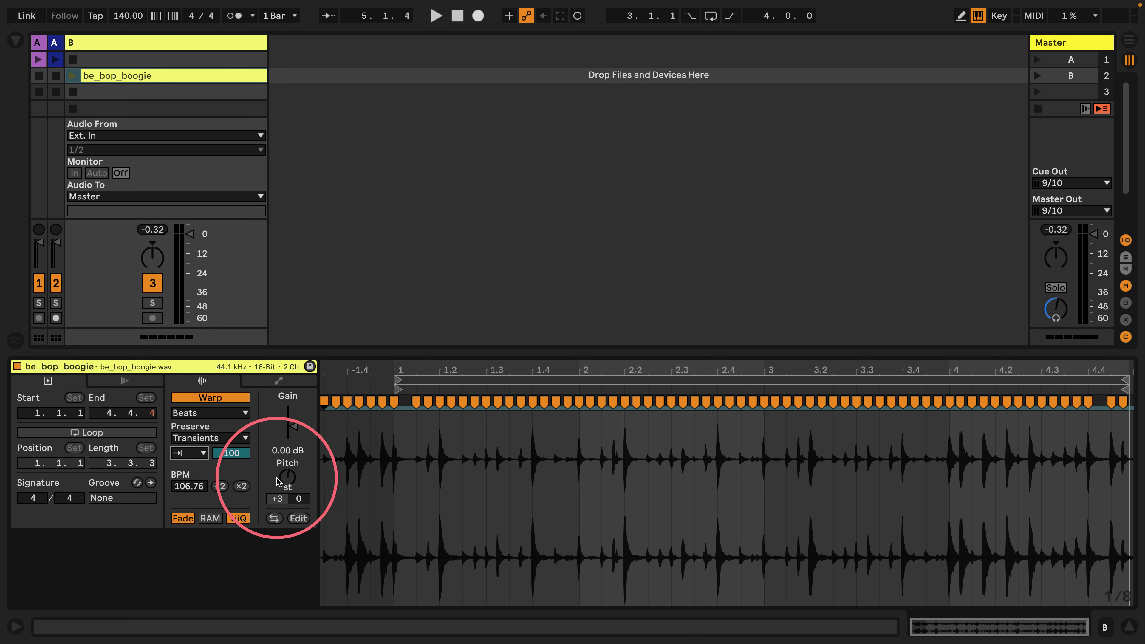
key("space")
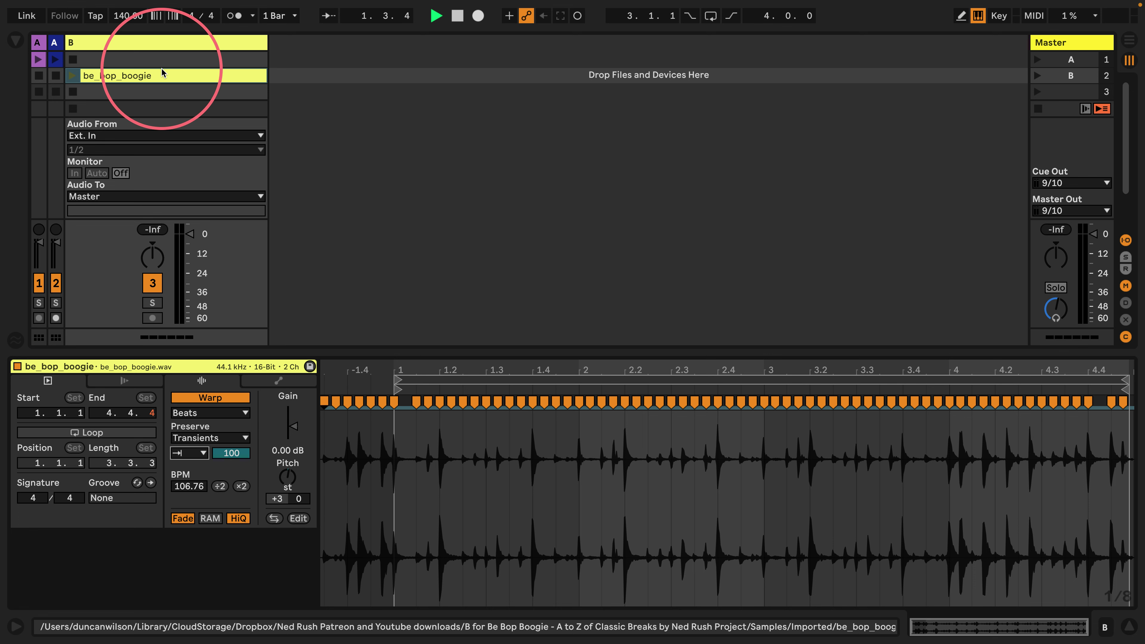
left_click(115, 433)
key("space")
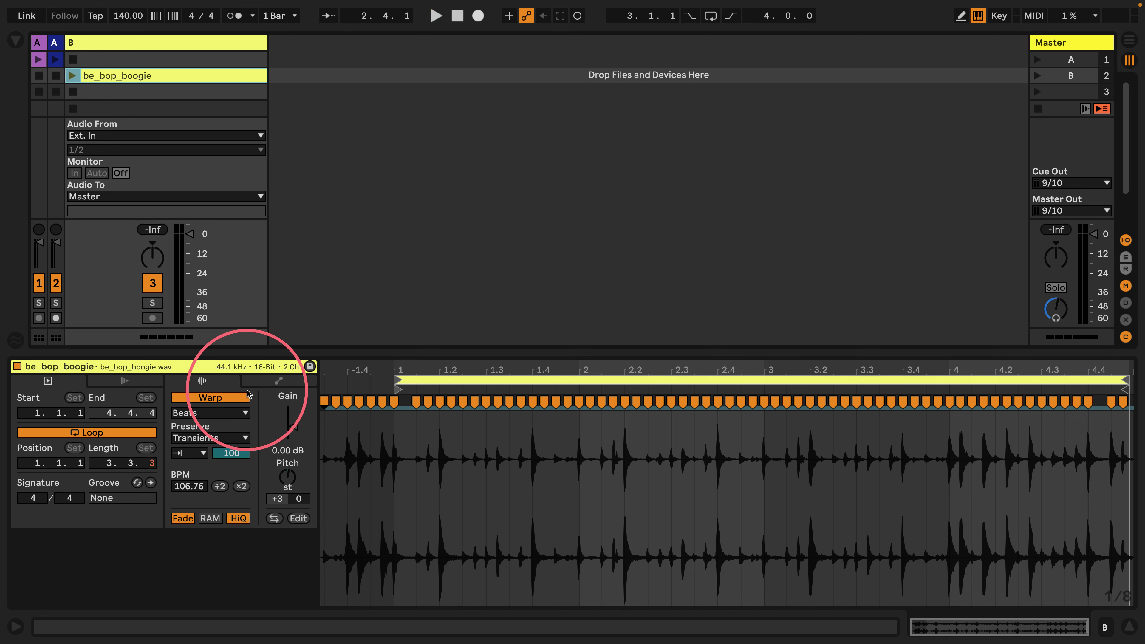
Step: Play the loop and bring the break's transpose to +4 semitones
key("space")
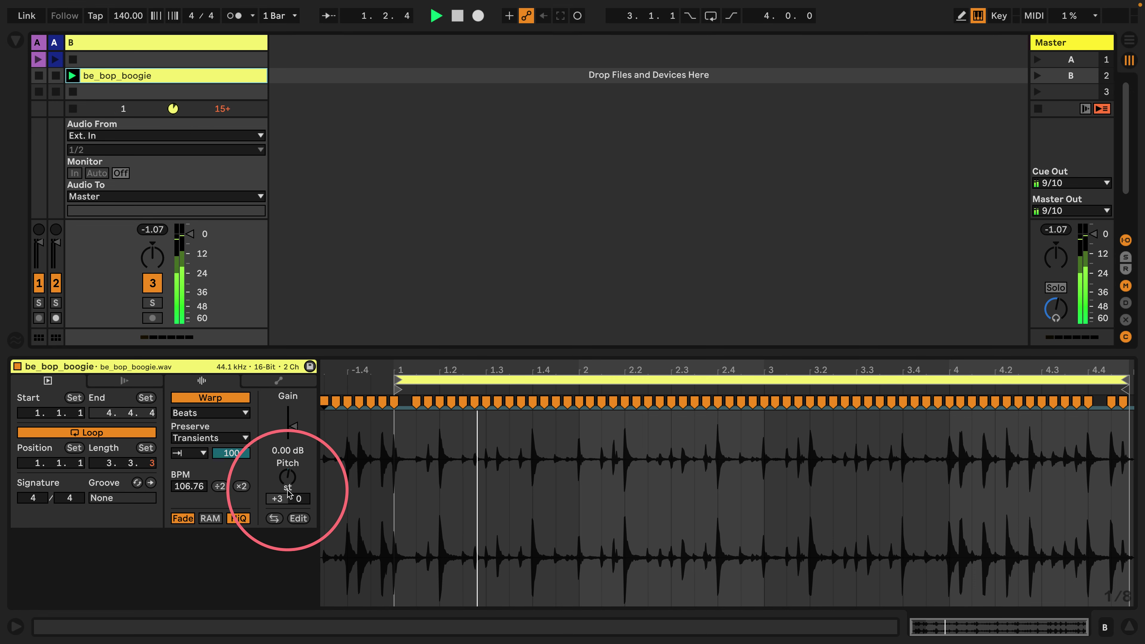
left_click_drag(287, 490, 225, 479)
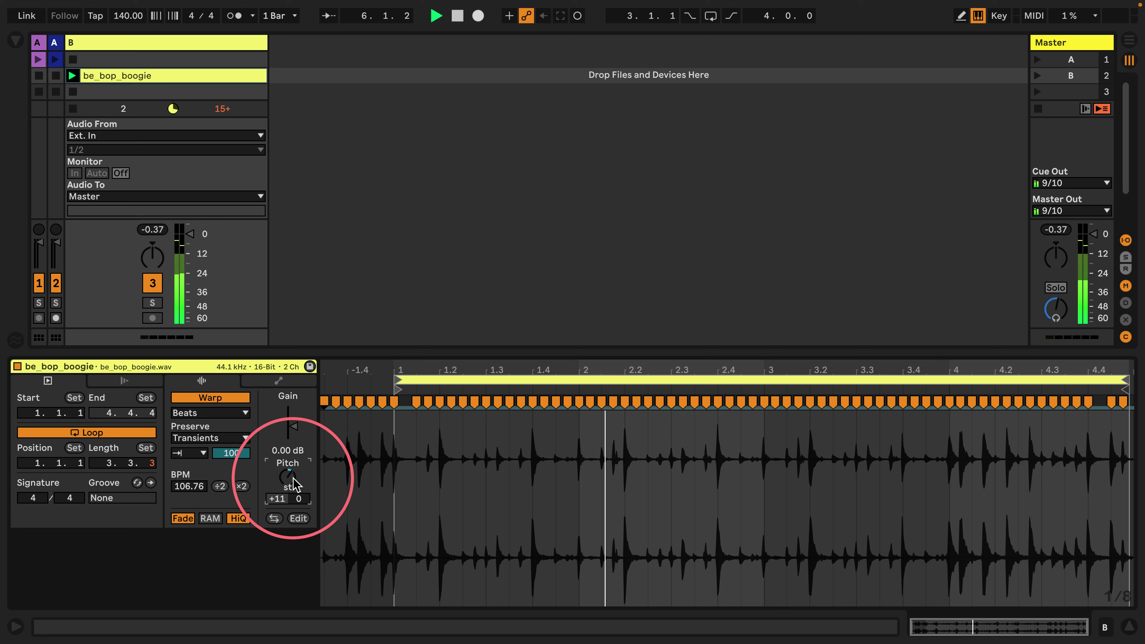
scroll(294, 478, "down", 3)
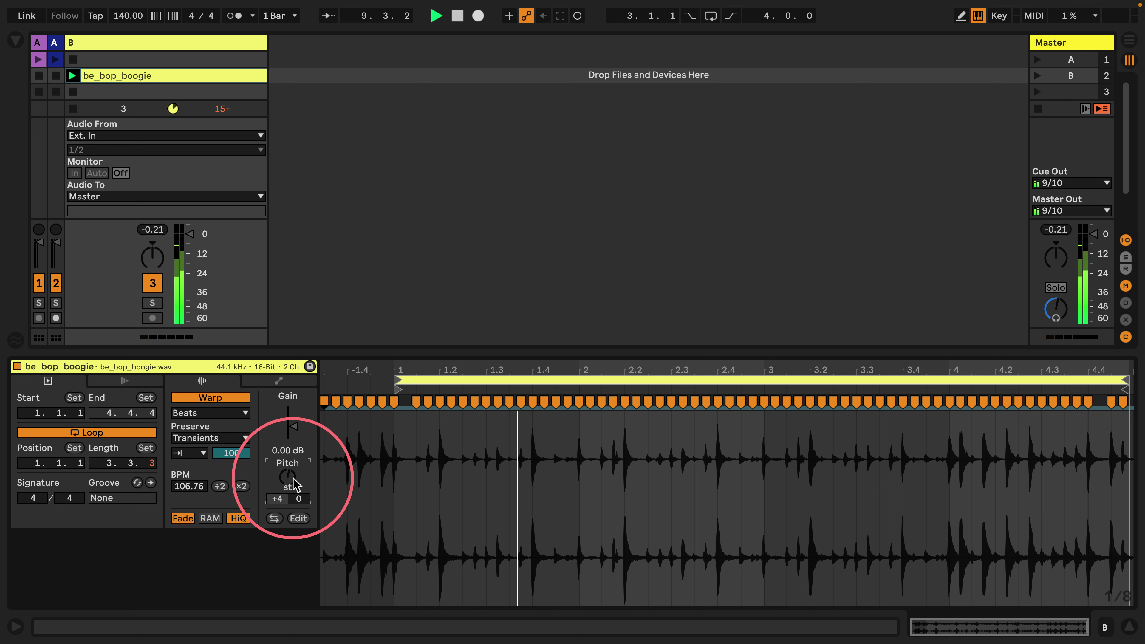
mouse_move(405, 373)
left_mouse_down()
mouse_move(389, 353)
mouse_move(391, 366)
left_mouse_up()
Step: Drag the last warp marker so the clip ends at 5.1.1, a four-bar loop at 102.51 BPM
key("space")
left_click_drag(1127, 366, 1133, 381)
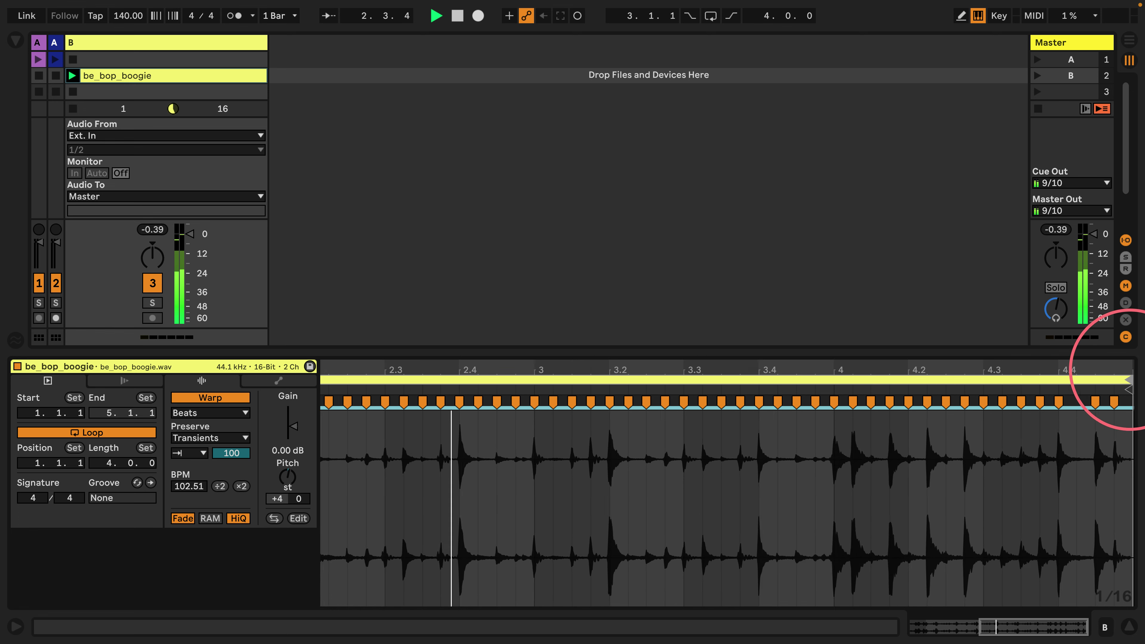
scroll(1129, 370, "up", 8)
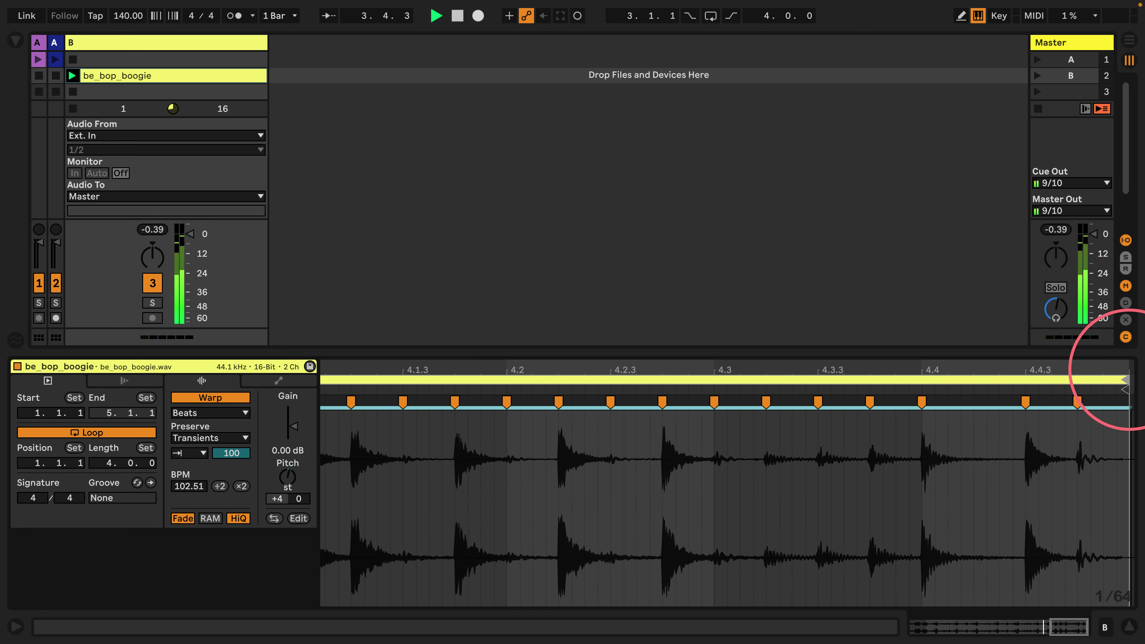
scroll(1129, 371, "down", 10)
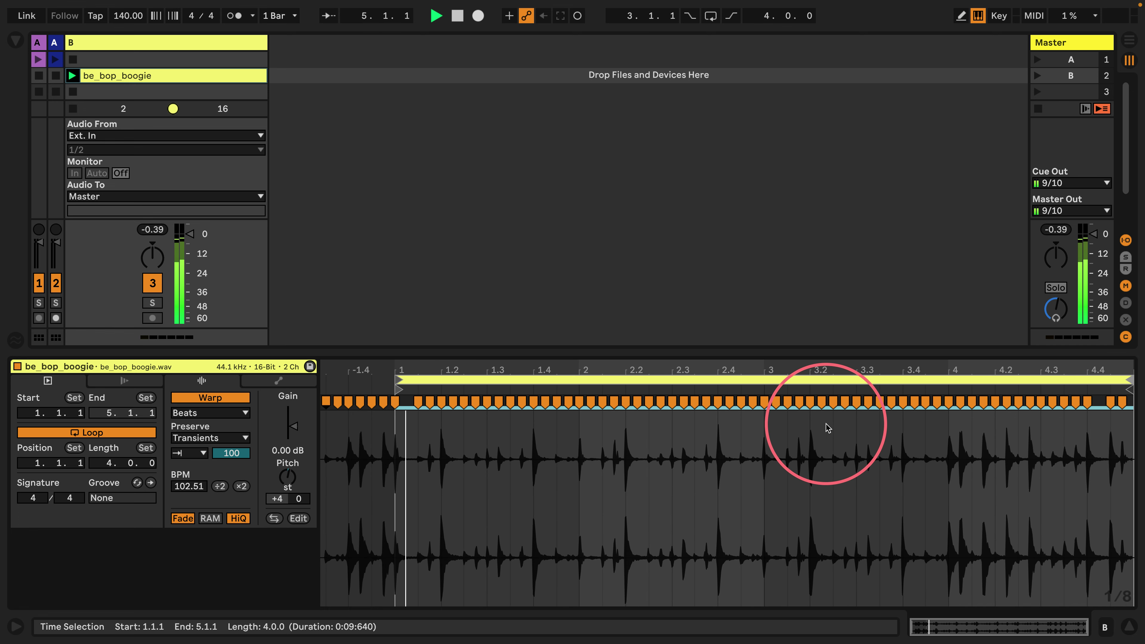
left_click_drag(214, 352, 568, 297)
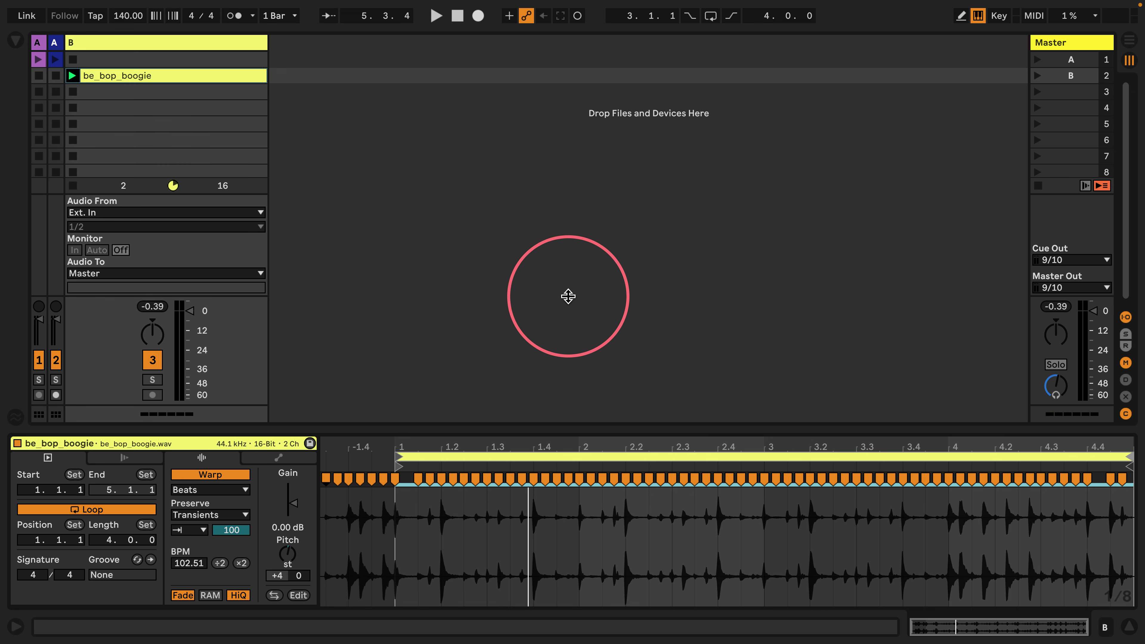
key("space")
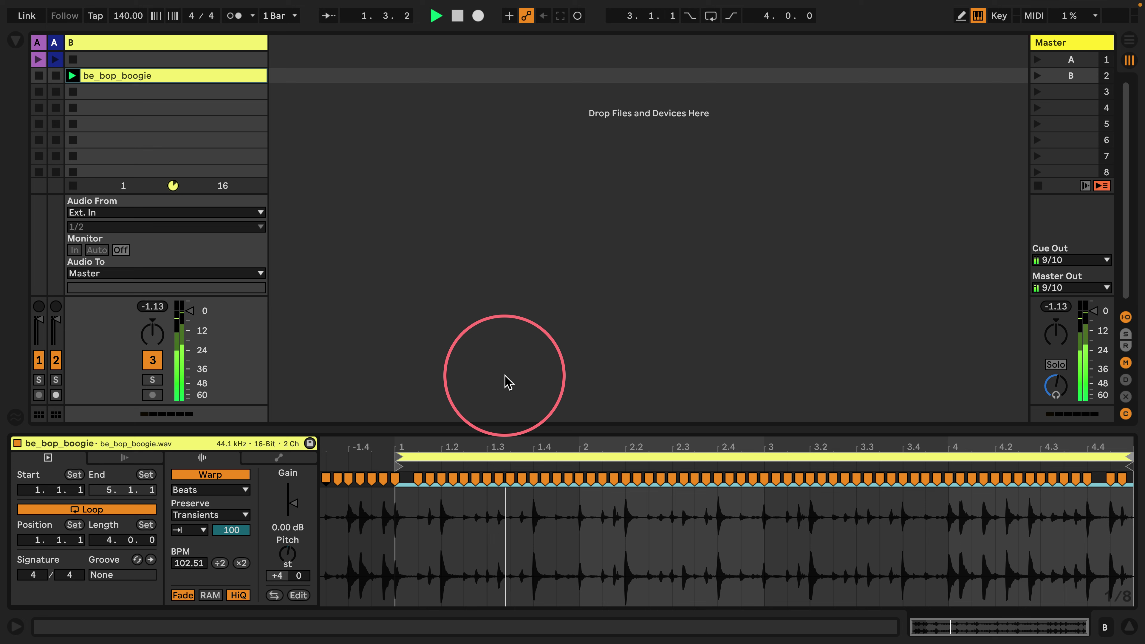
key("space")
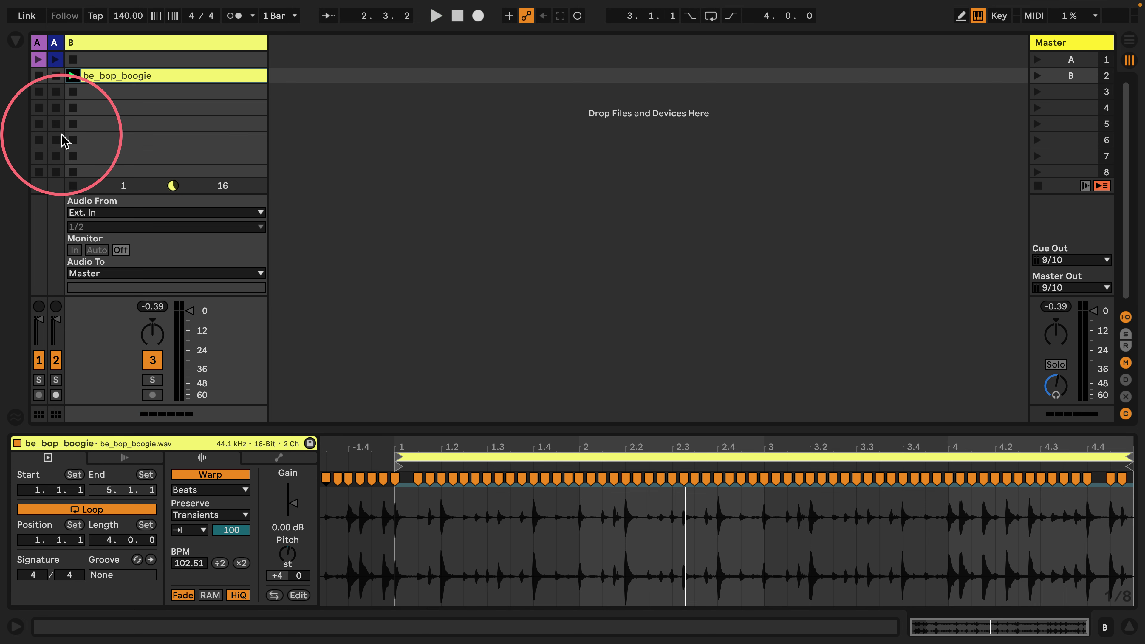
Step: Drag Utility from the Browser's Audio Effects onto track B and play the break through it
left_click(15, 40)
scroll(280, 271, "down", 10)
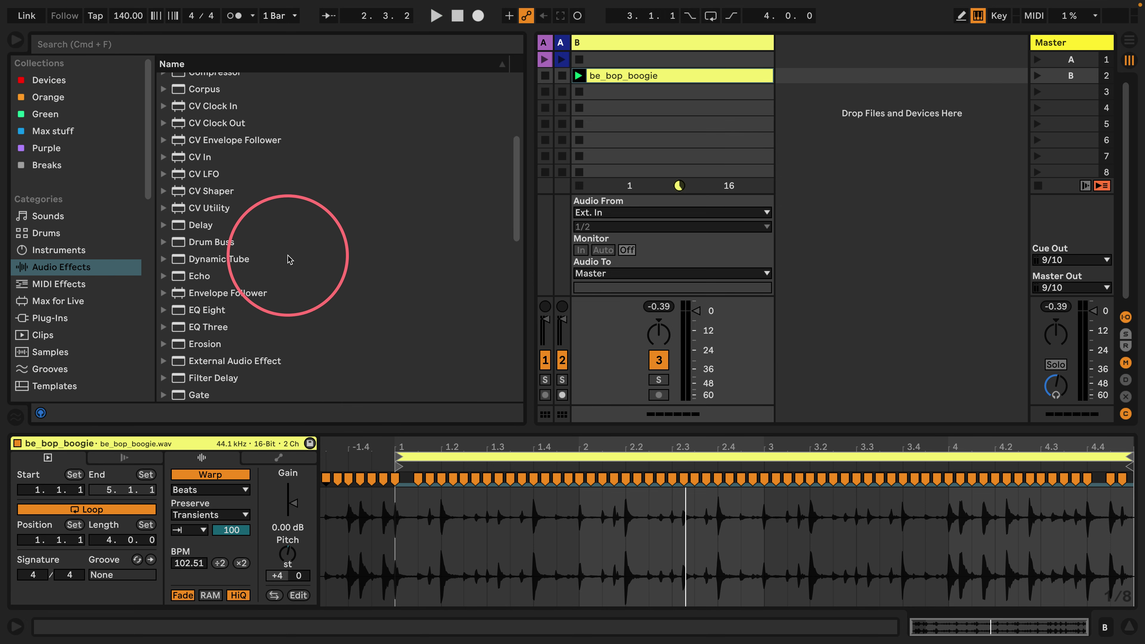
scroll(265, 312, "down", 5)
left_click_drag(201, 343, 669, 42)
key("space")
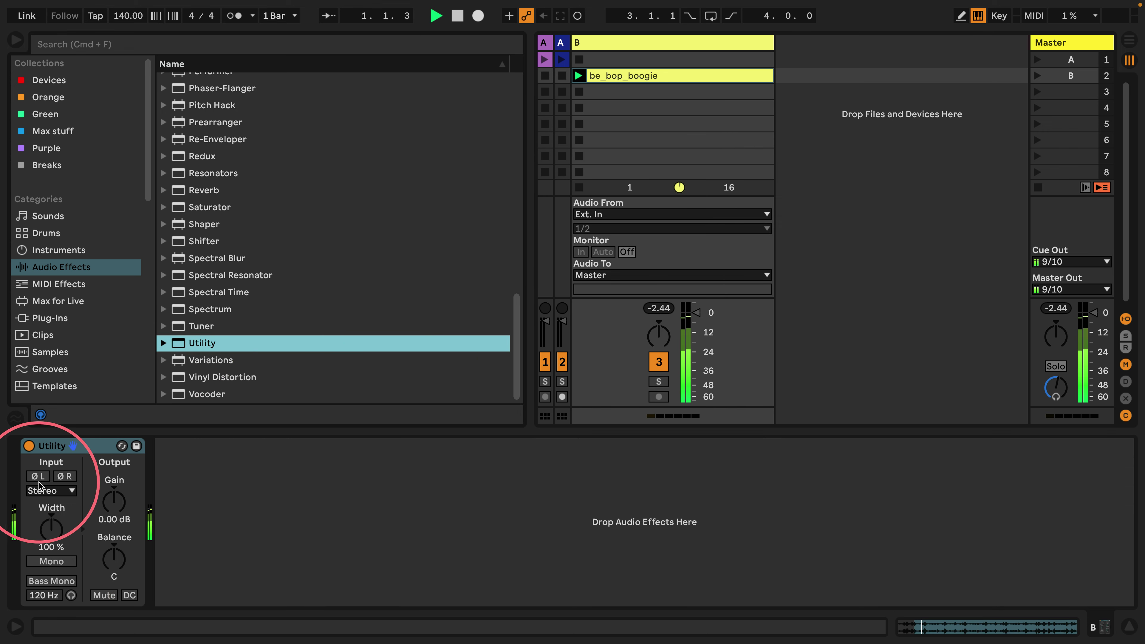
left_click(50, 490)
Step: Audition Utility's Left and Right inputs, then return to Stereo and enable Mono
left_click(45, 509)
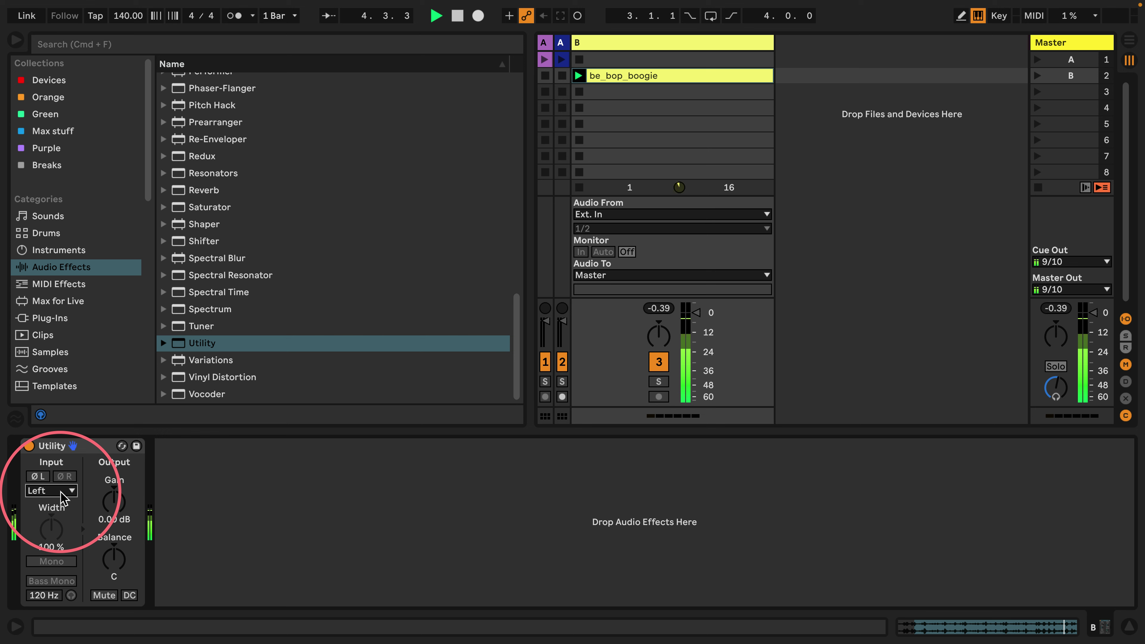
left_click(61, 493)
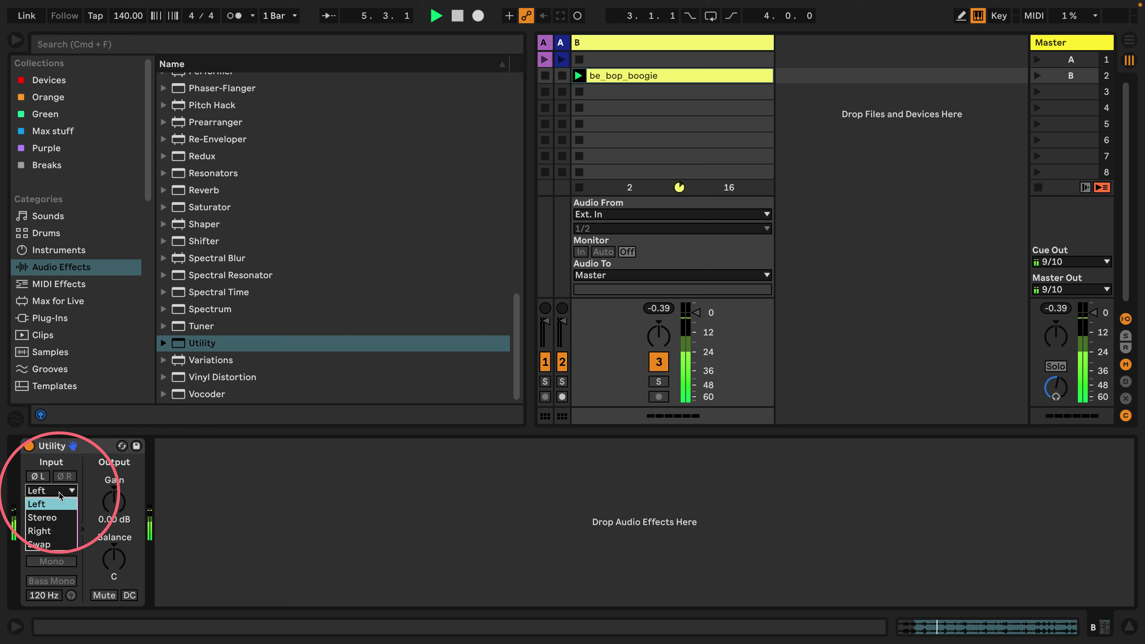
left_click(38, 532)
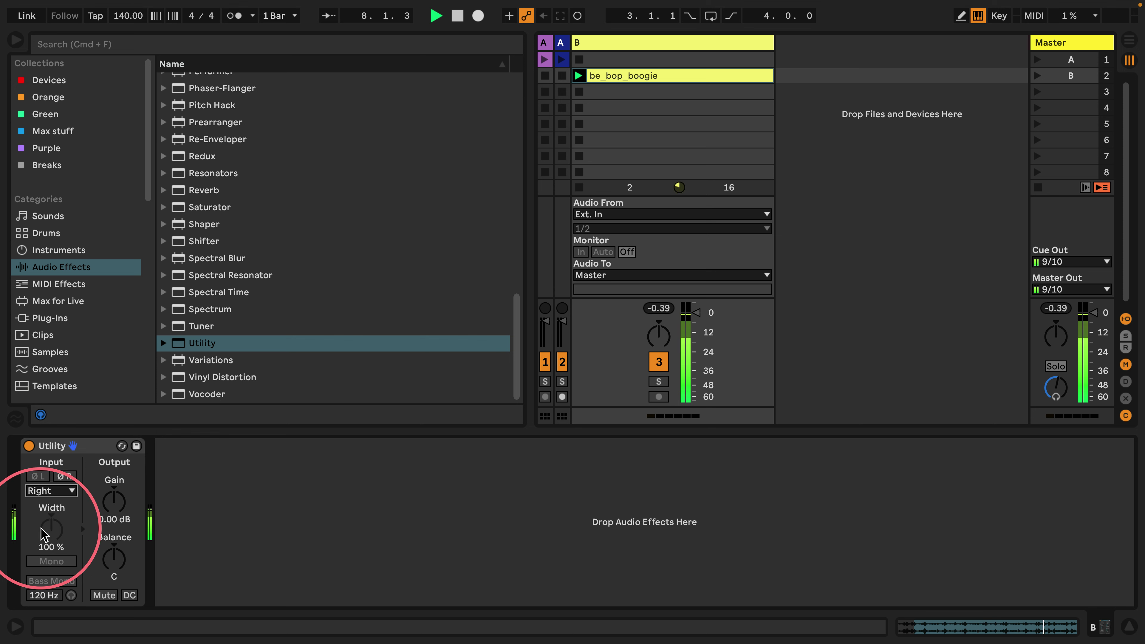
left_click(52, 491)
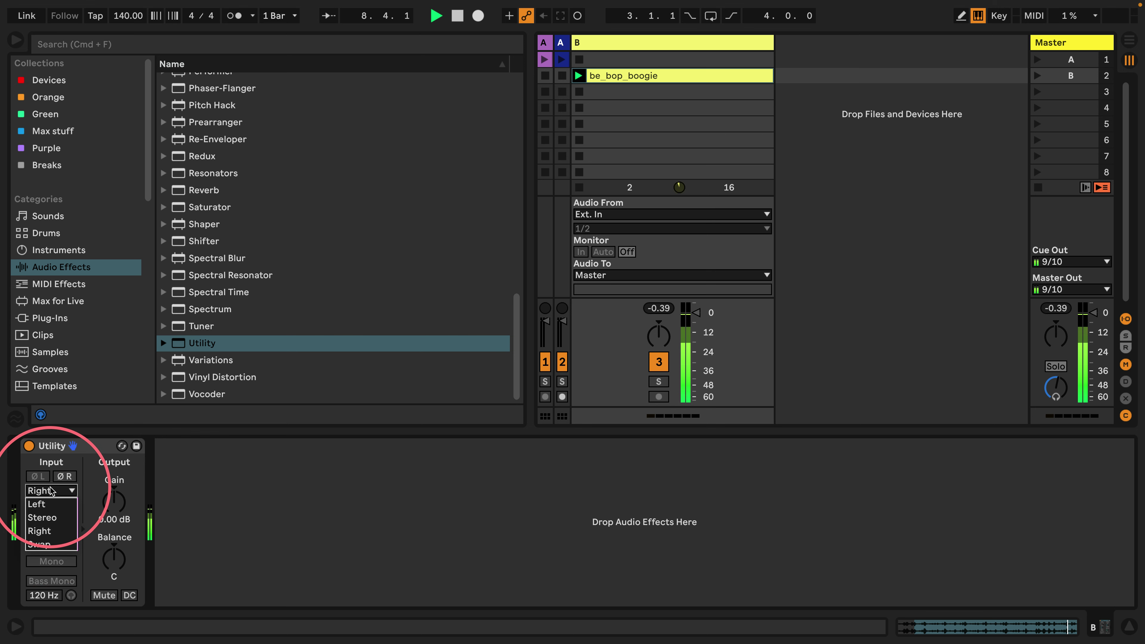
left_click(45, 518)
left_click(49, 561)
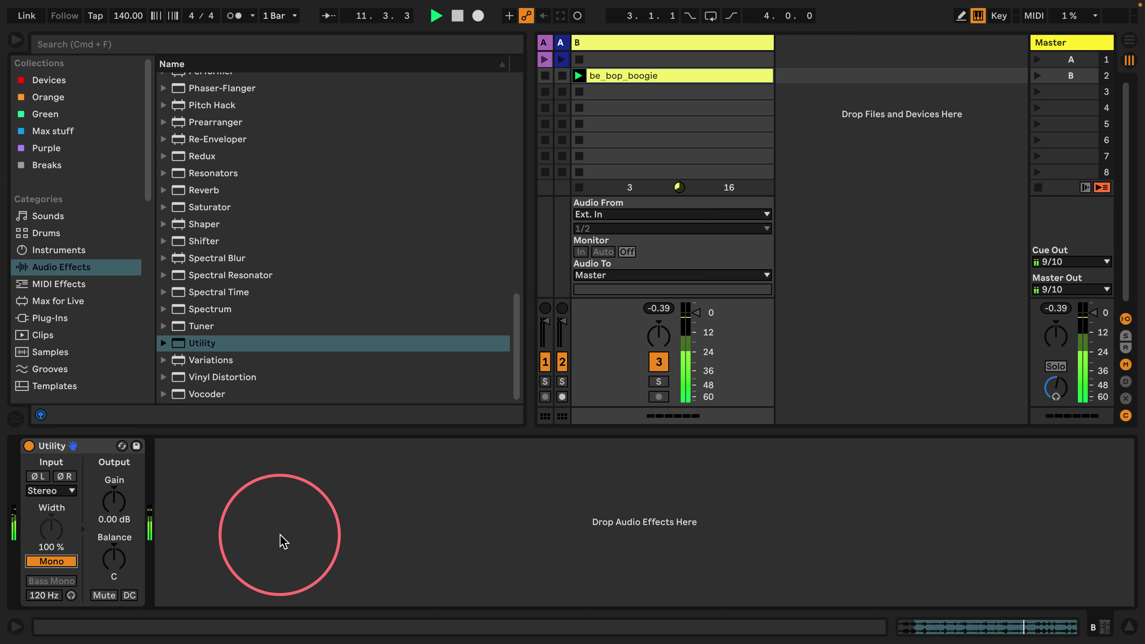
key("space")
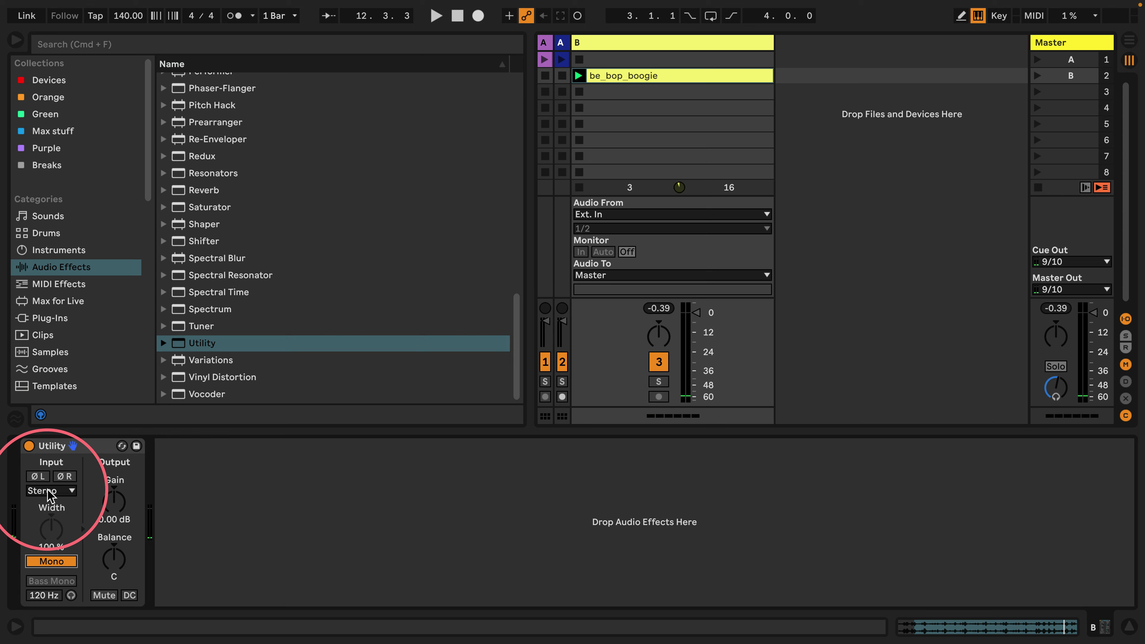
Step: Compare the break's left-only and right-only channels again, ending back on Stereo
left_click(45, 491)
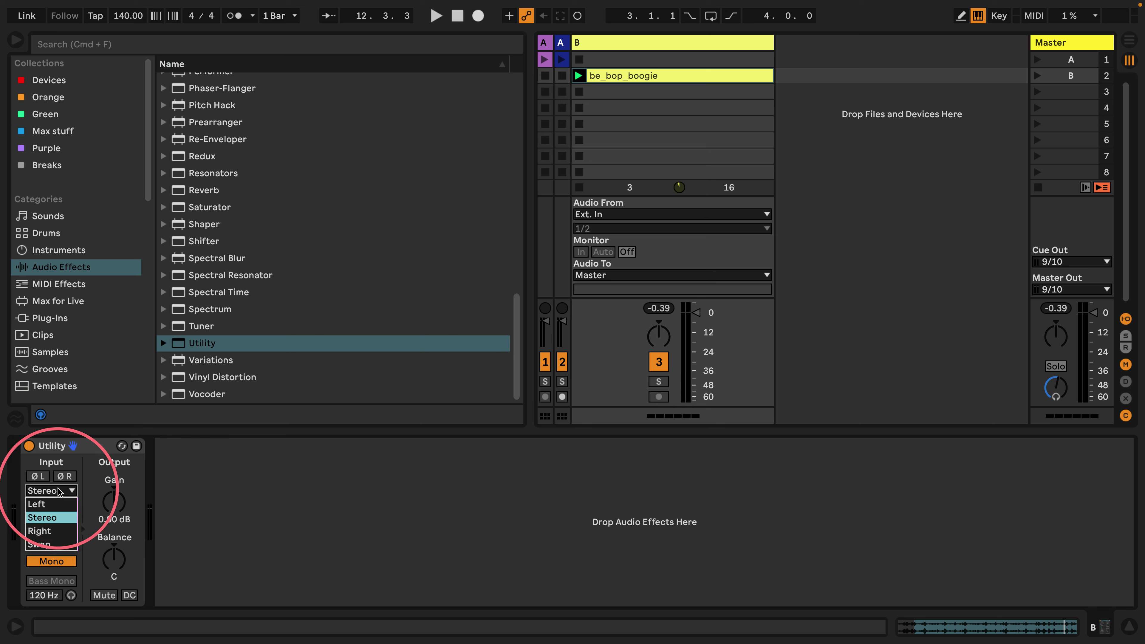
left_click(41, 504)
key("space")
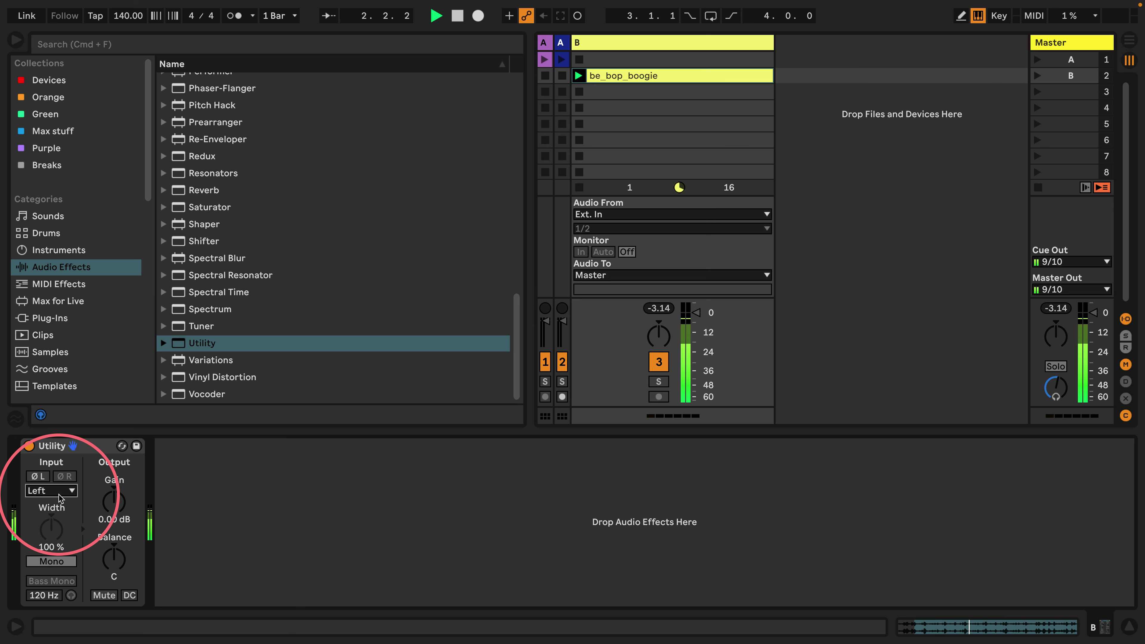
left_click(64, 492)
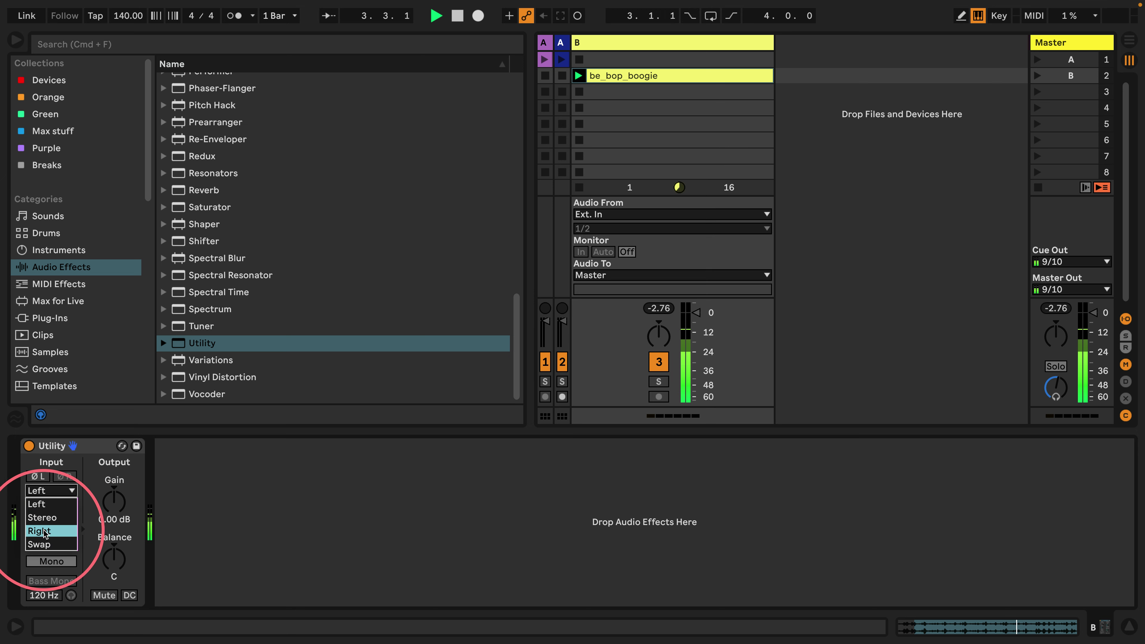
left_click(51, 517)
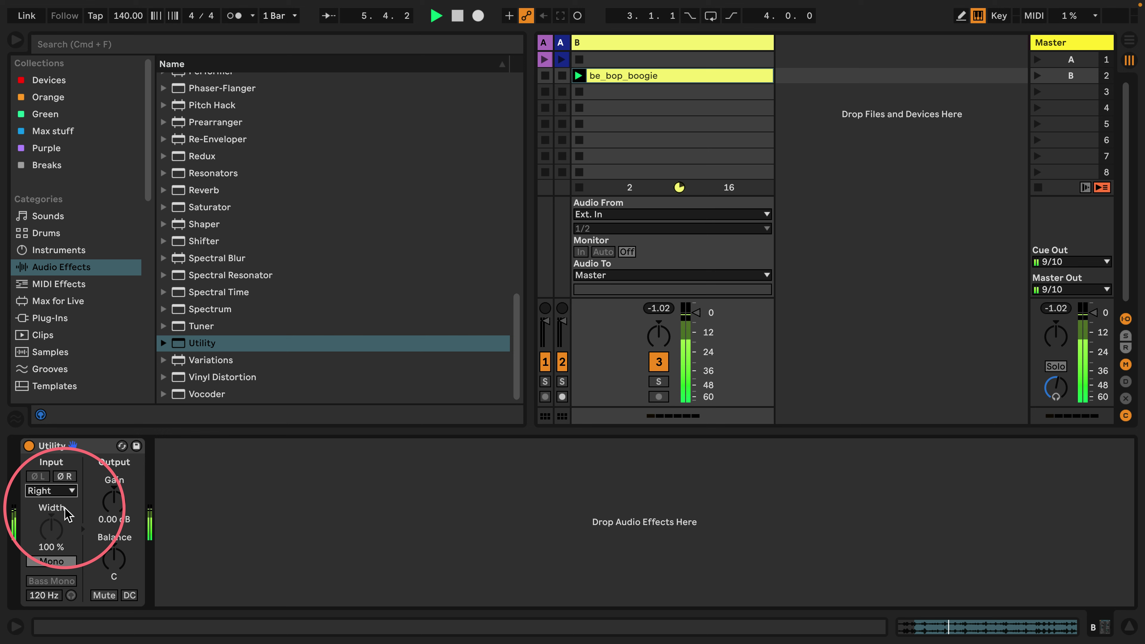
left_click(59, 491)
left_click(48, 520)
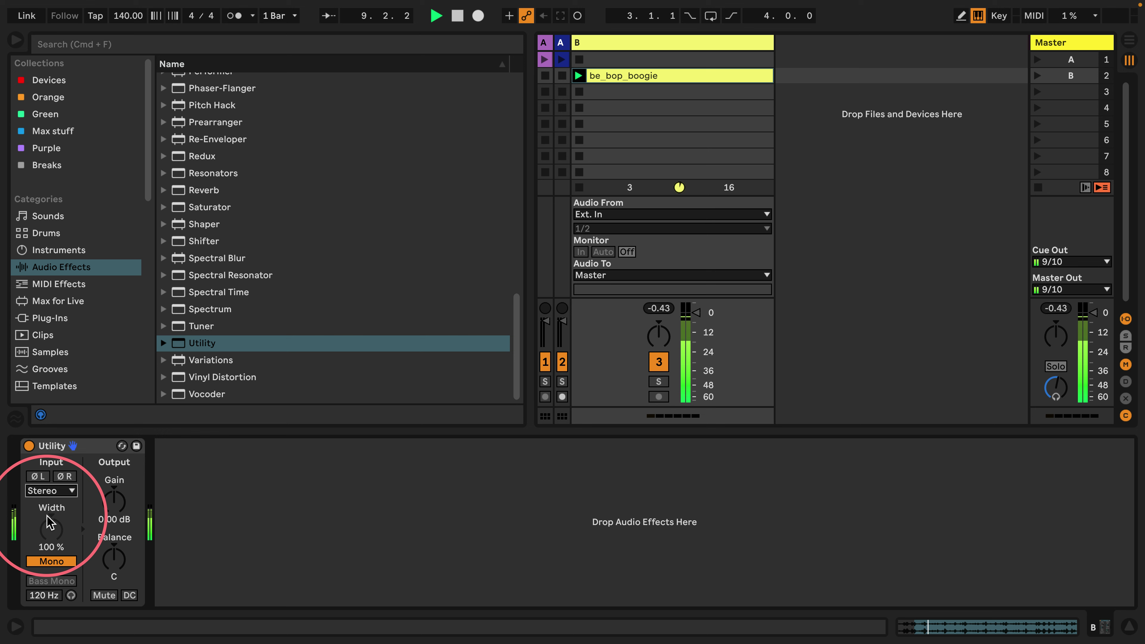
key("space")
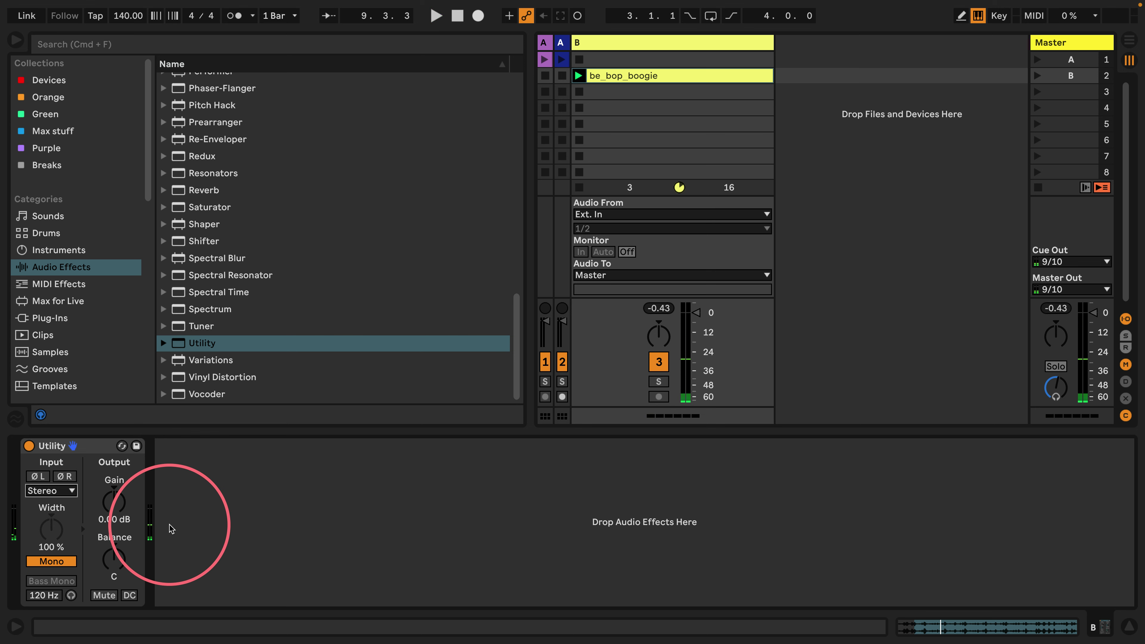
Step: Play the left channel once more through Utility, then restore the input to Stereo
left_click(49, 491)
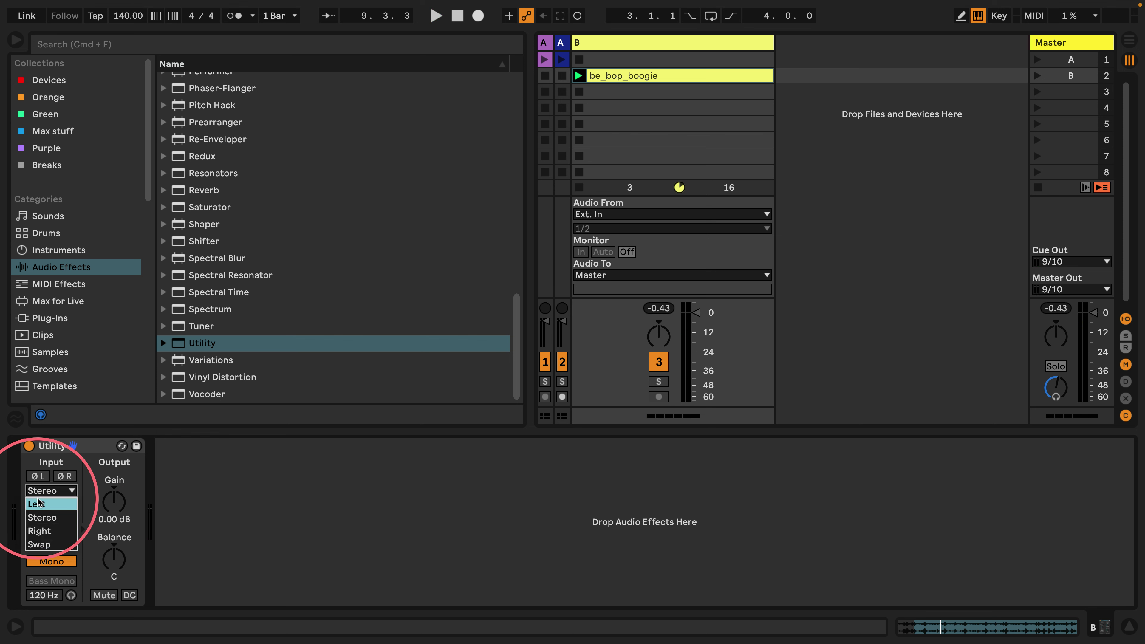
left_click(45, 505)
key("space")
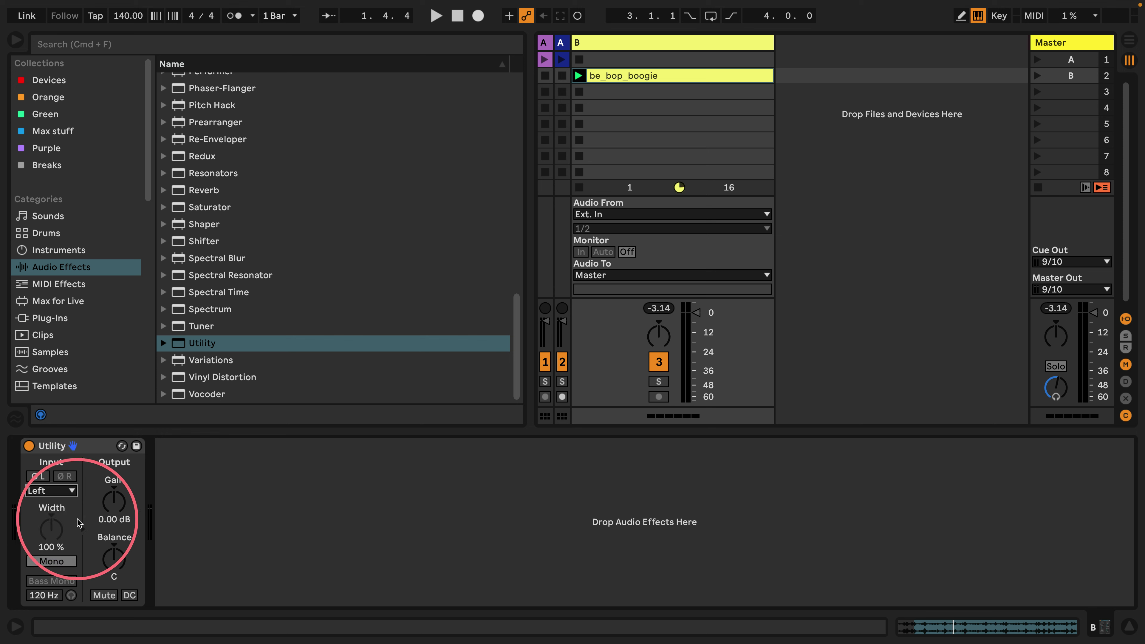
key("space")
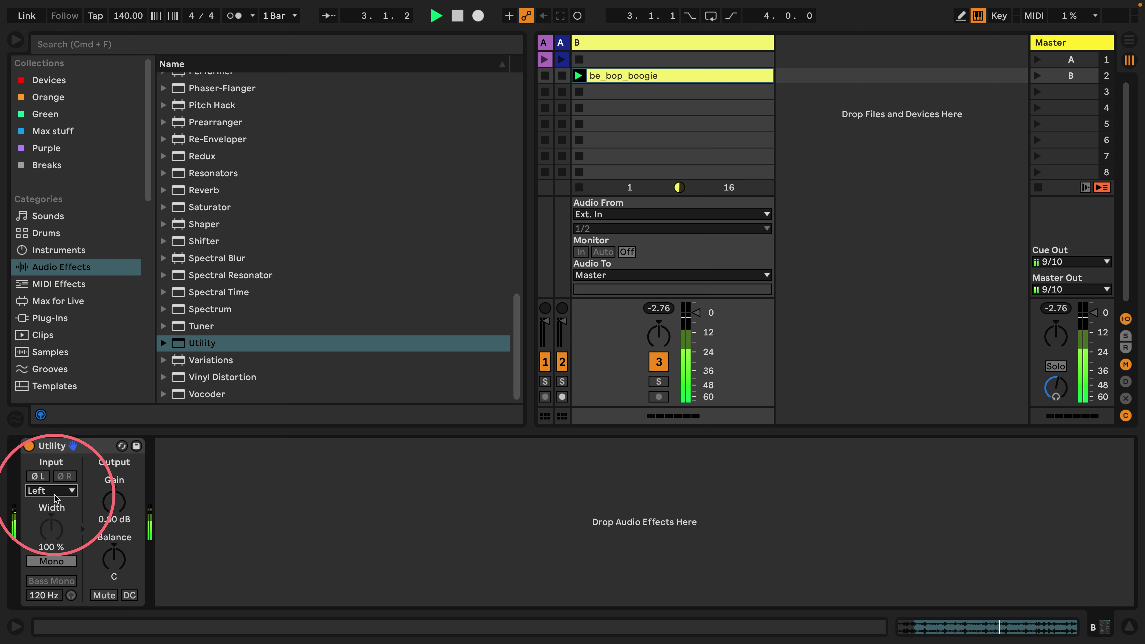
left_click(54, 494)
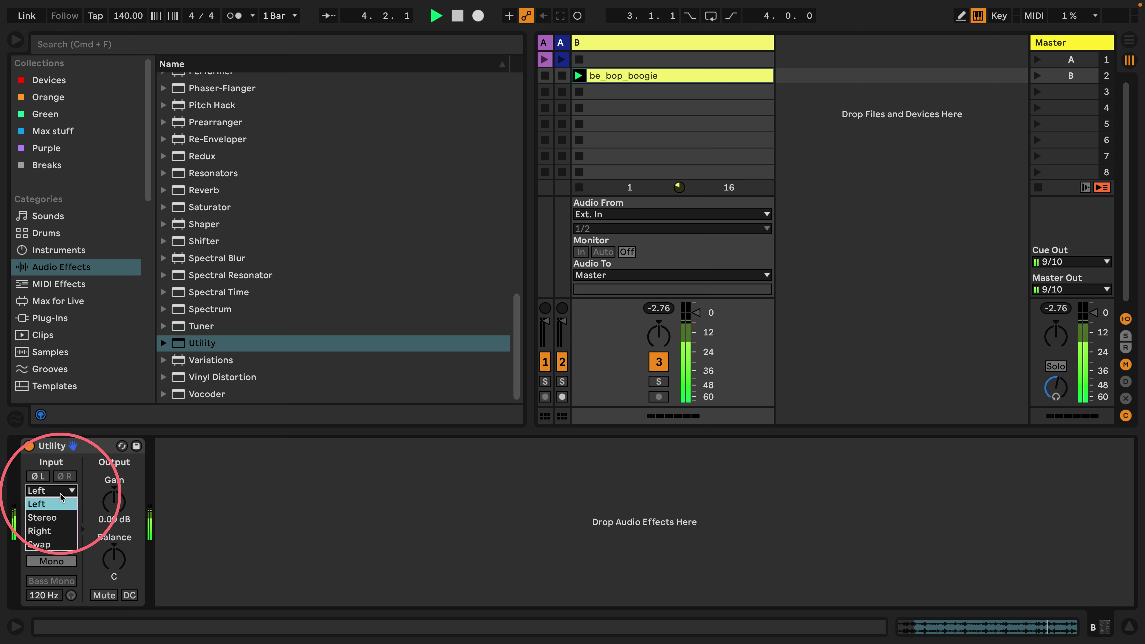
left_click(51, 523)
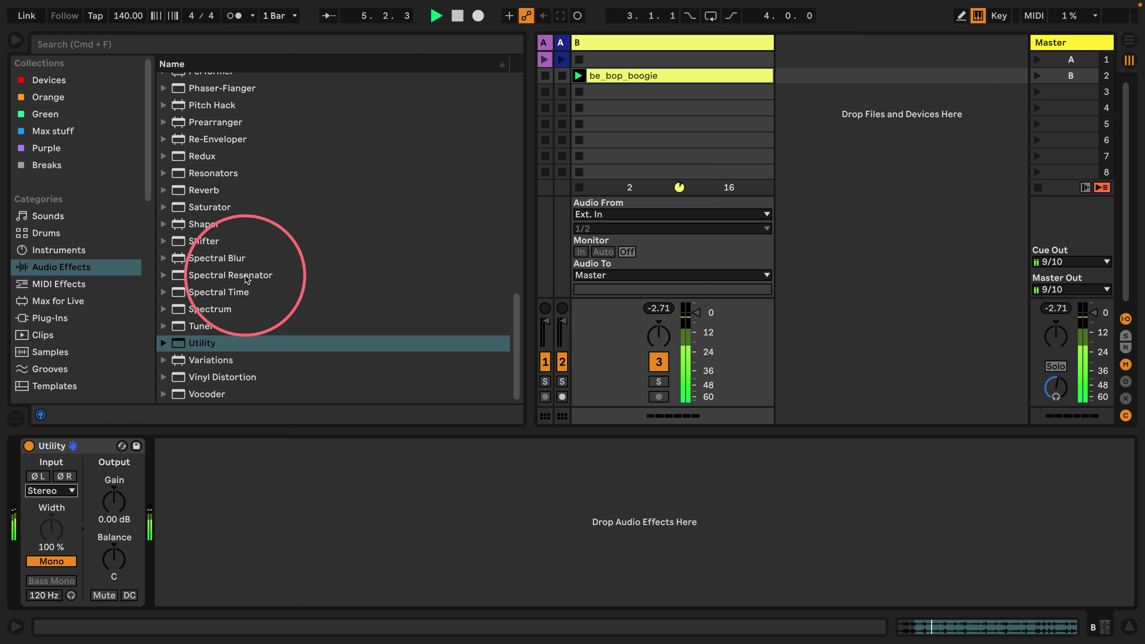
Step: Add Drum Buss after Utility on track B and audition the break through it
scroll(244, 283, "up", 5)
scroll(244, 283, "up", 10)
key("space")
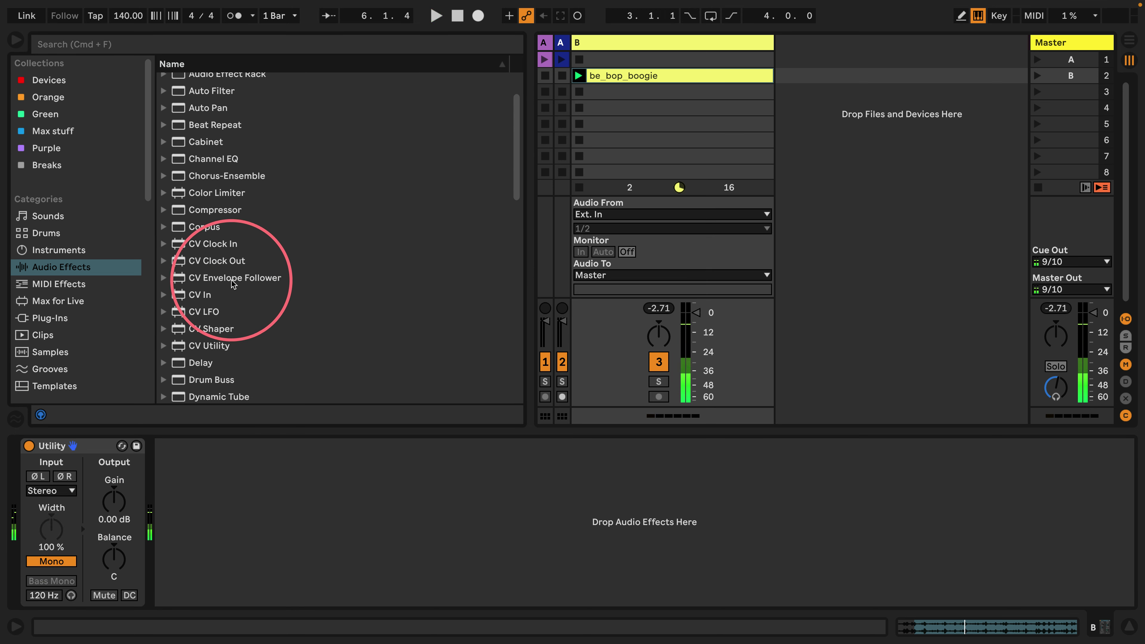
scroll(225, 293, "up", 2)
scroll(189, 298, "down", 5)
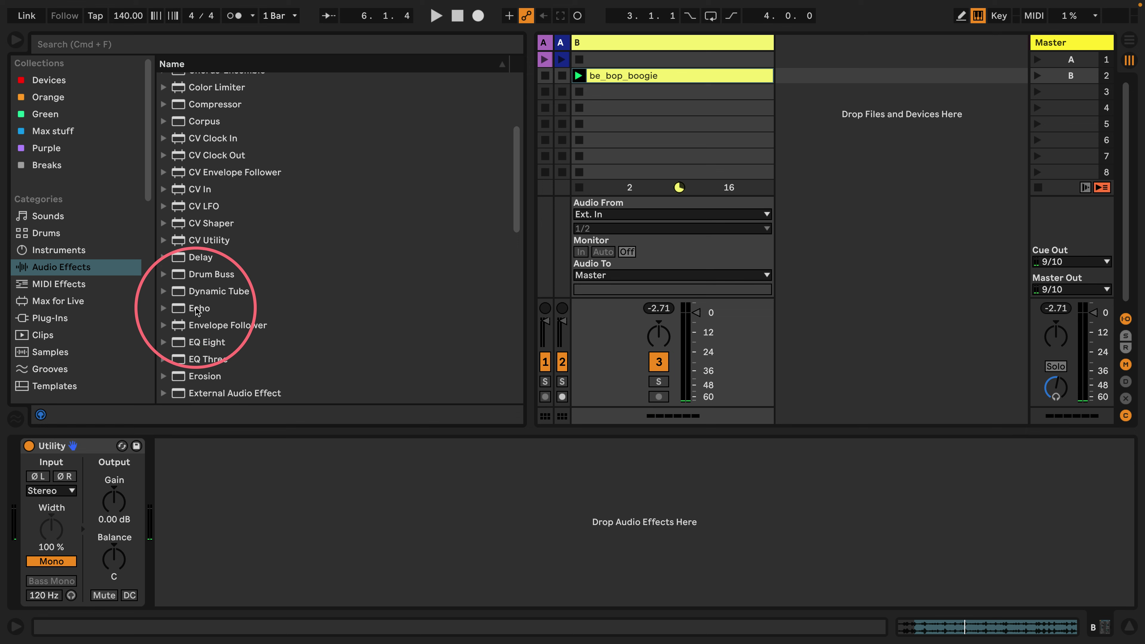
left_click_drag(182, 277, 230, 561)
key("space")
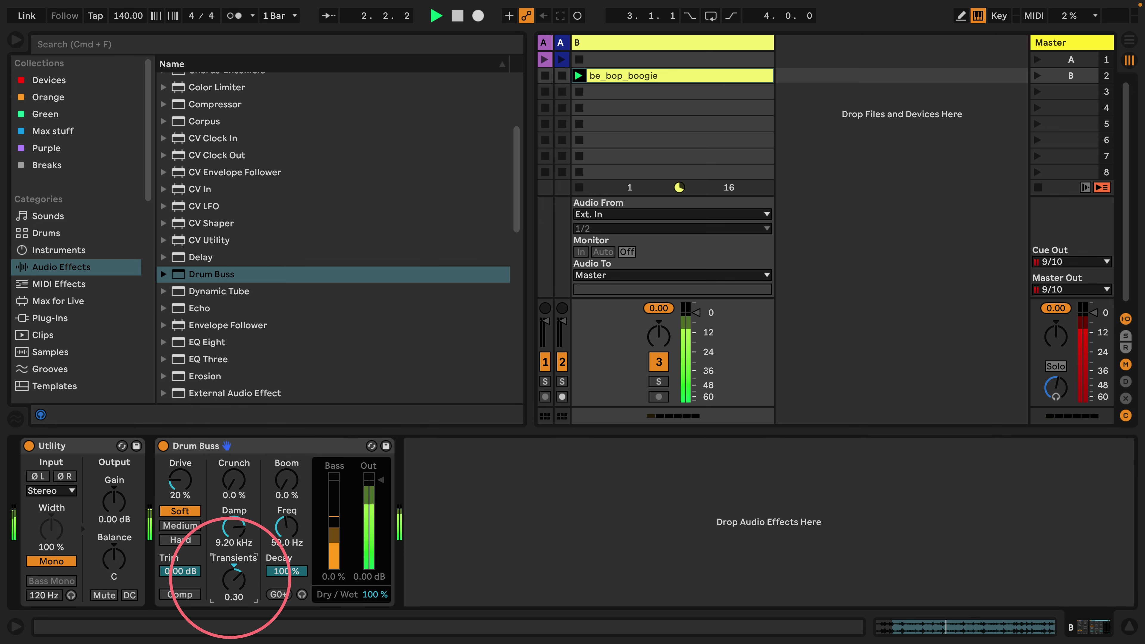
key("space")
Step: Add a Limiter after Drum Buss and set Drum Buss drive to 0 % and damp to 20 kHz
scroll(189, 298, "down", 6)
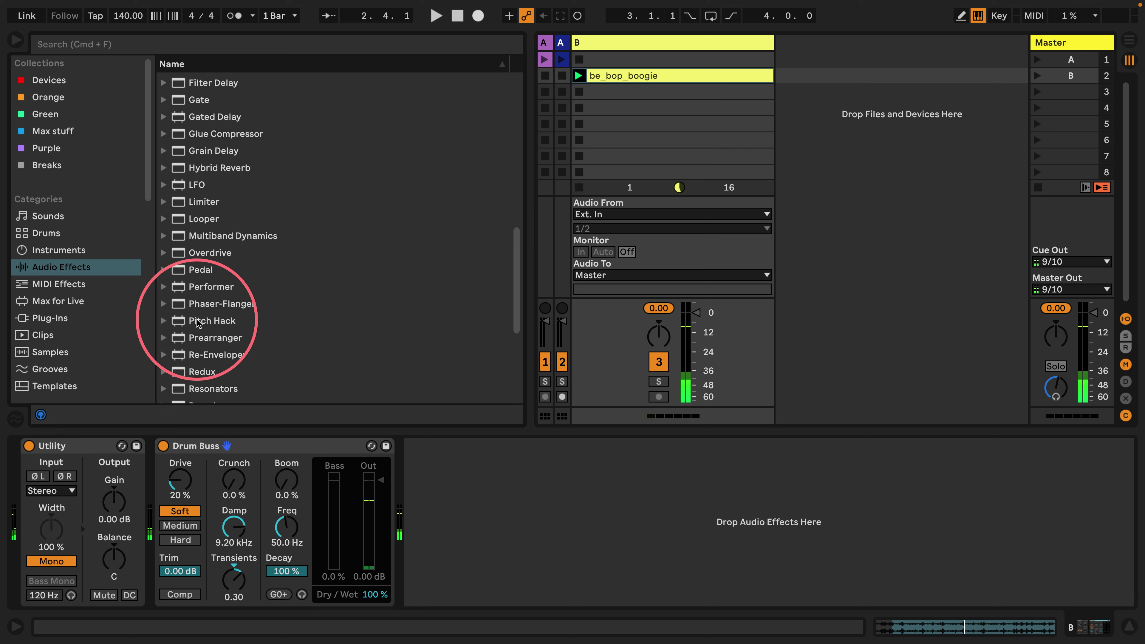
left_click_drag(177, 202, 499, 499)
key("space")
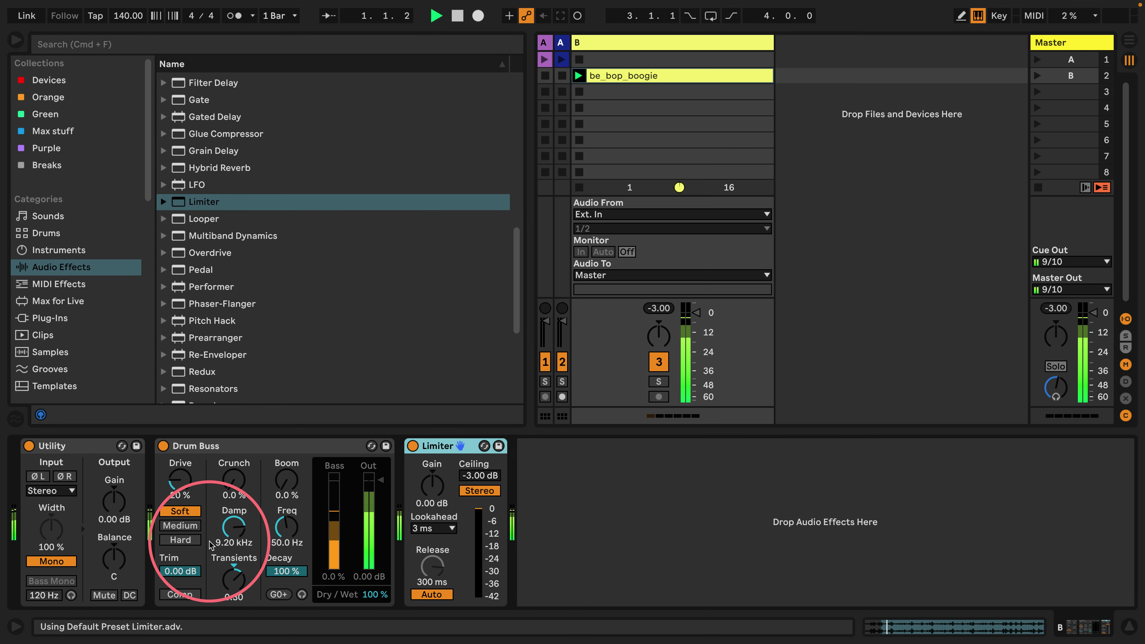
left_click_drag(180, 479, 233, 487)
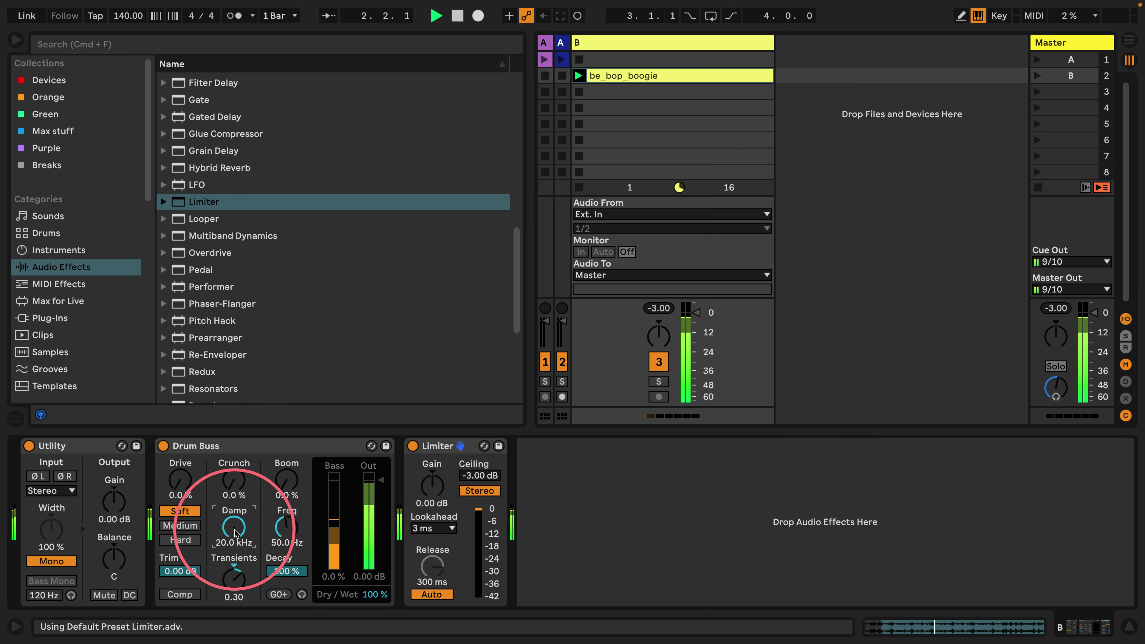
Step: Audition the break while raising, then fully lowering, the Drum Buss transients
left_click_drag(232, 581, 233, 613)
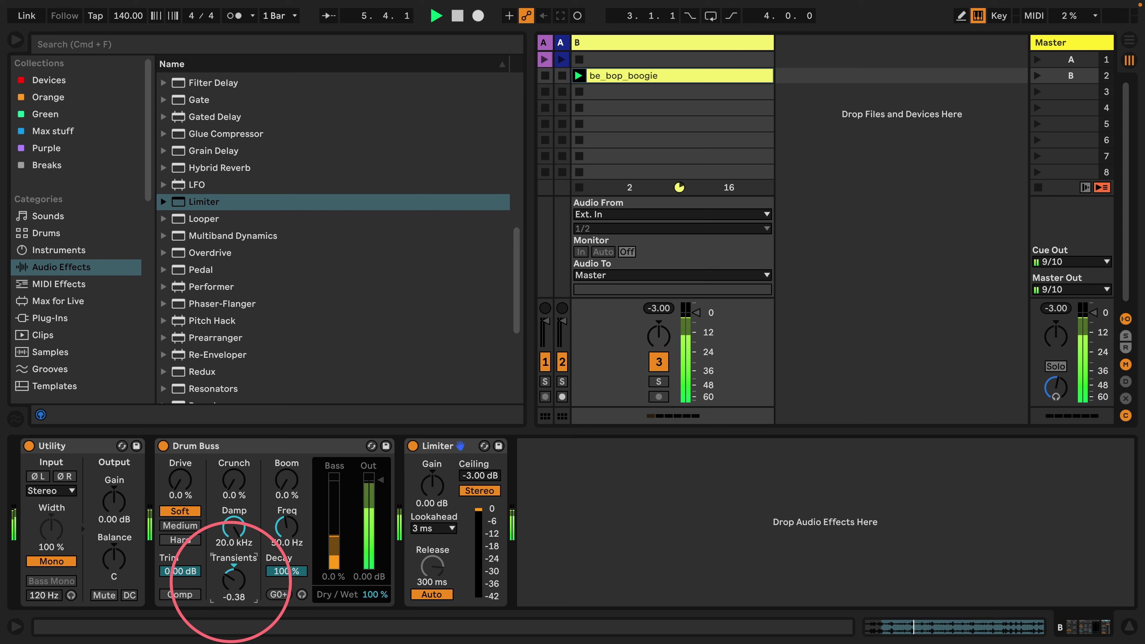
key("space")
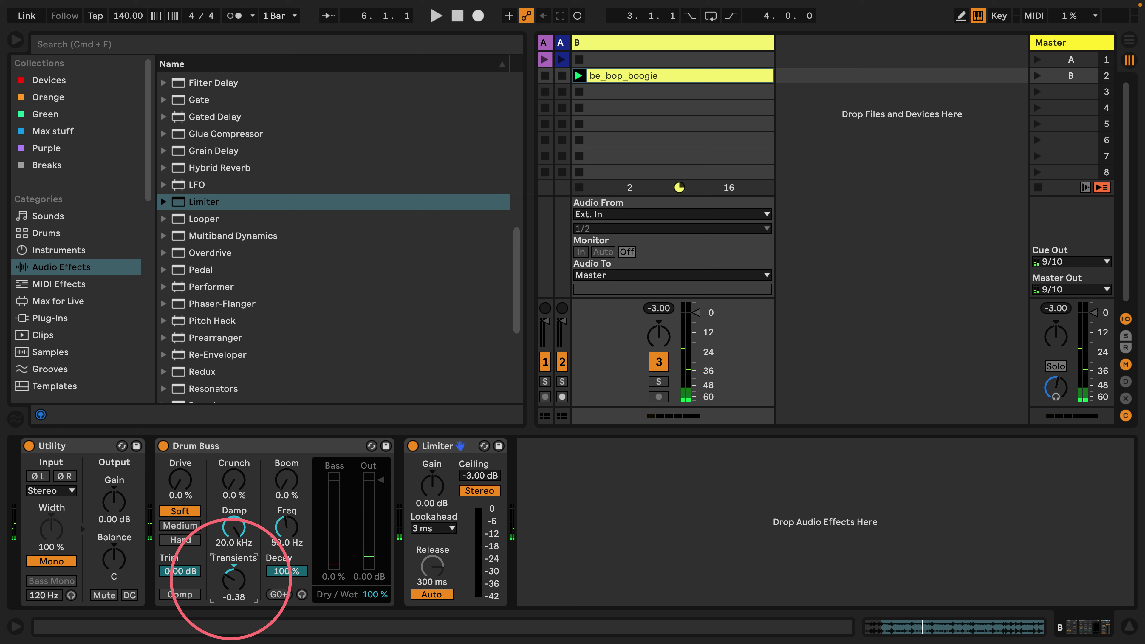
key("space")
mouse_move(234, 581)
left_mouse_down()
mouse_move(234, 604)
mouse_move(234, 573)
mouse_move(235, 585)
left_mouse_up()
key("space")
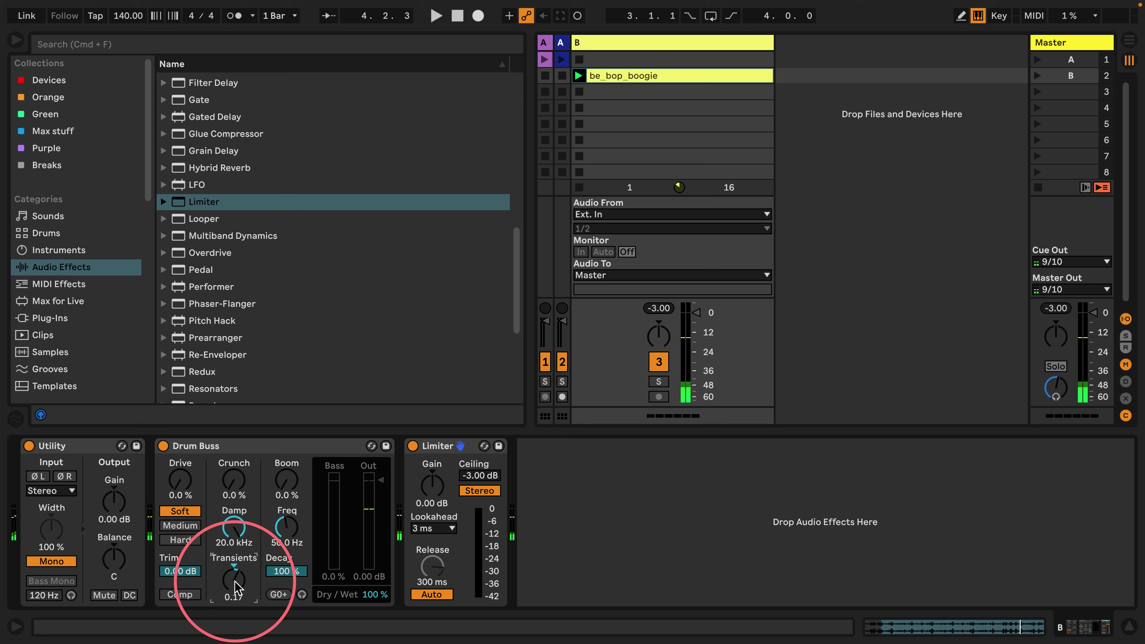
key("space")
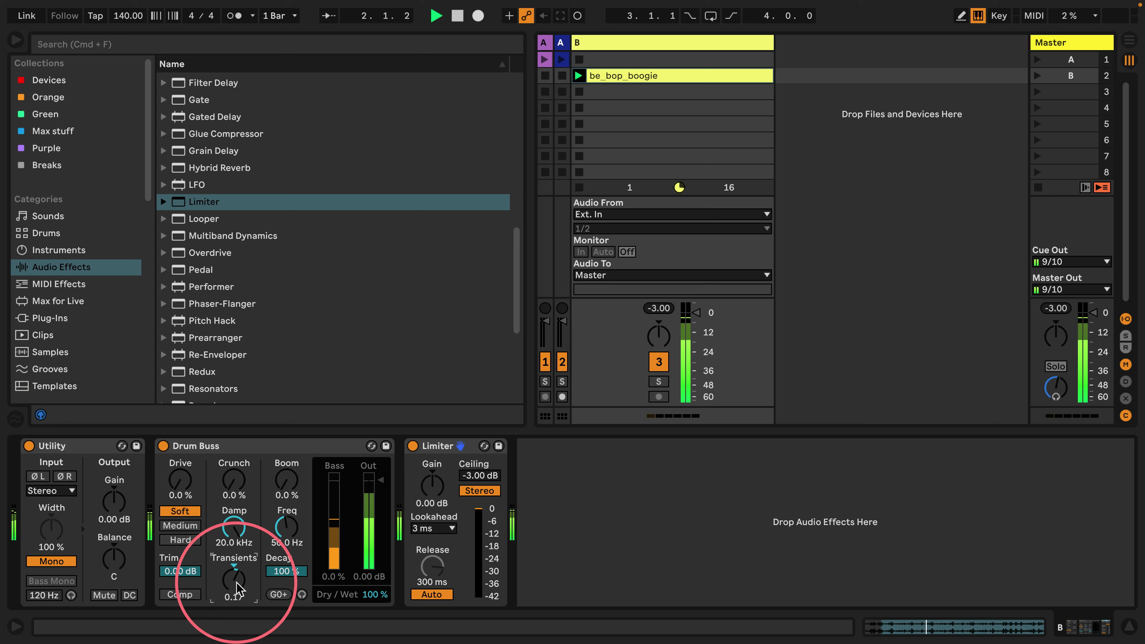
key("space")
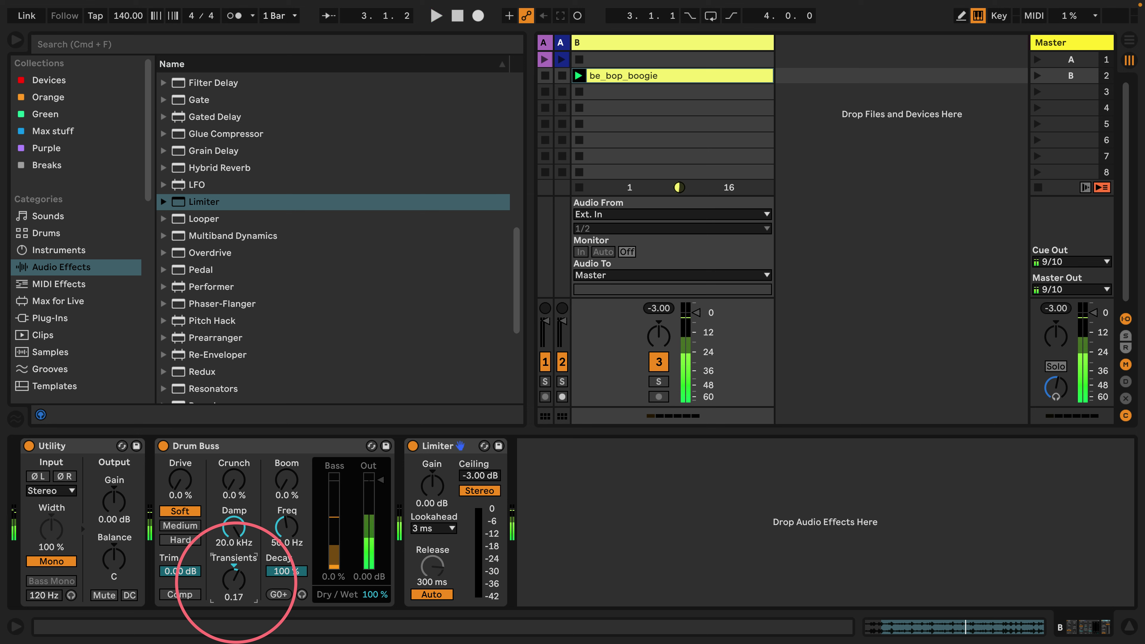
Step: Set Drum Buss transients to 0.25 and boom to 40 %, then narrow the browser
left_click_drag(236, 583, 238, 605)
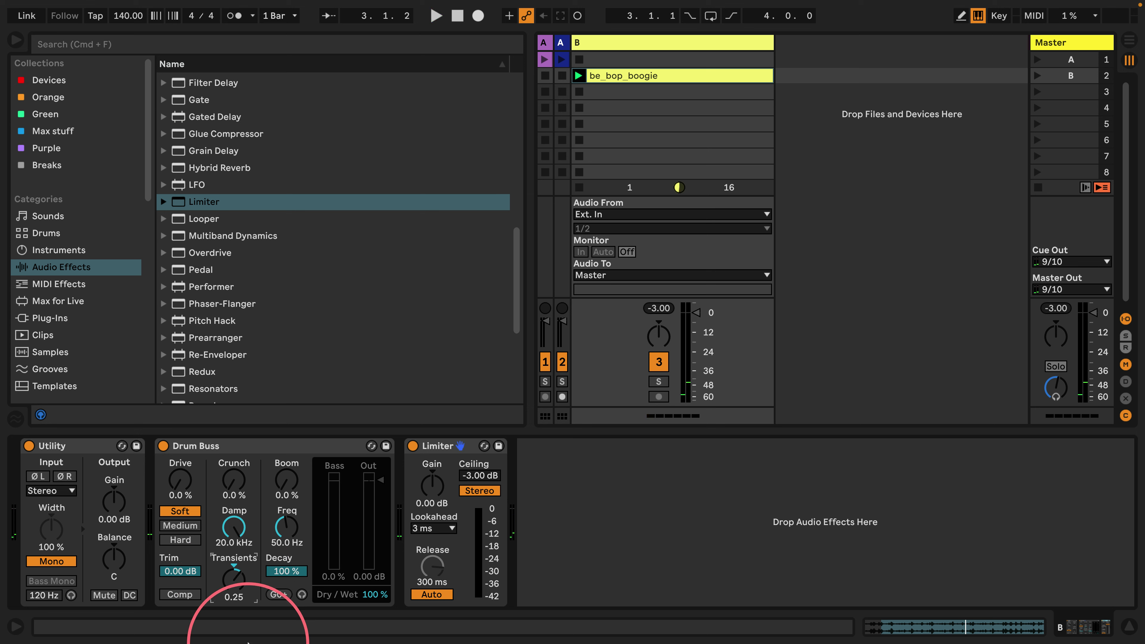
key("space")
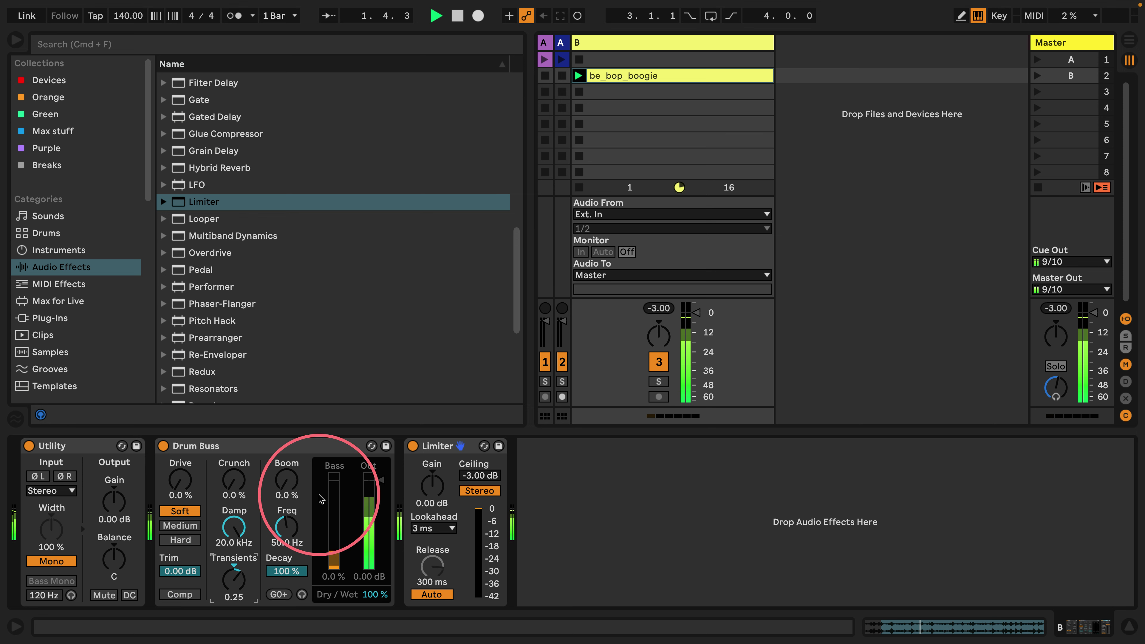
left_click_drag(293, 479, 284, 483)
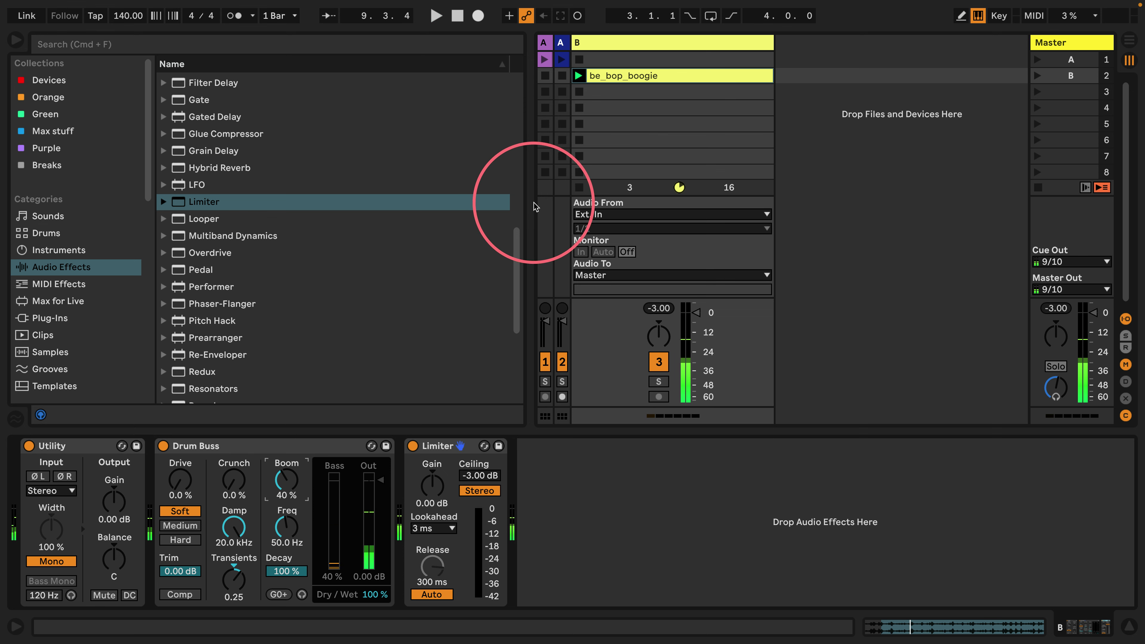
left_click_drag(531, 176, 287, 217)
Step: Insert an audio track beside track B with Resampling input, named 'Be Bop Boogie - Ned Rush'
left_click(431, 42)
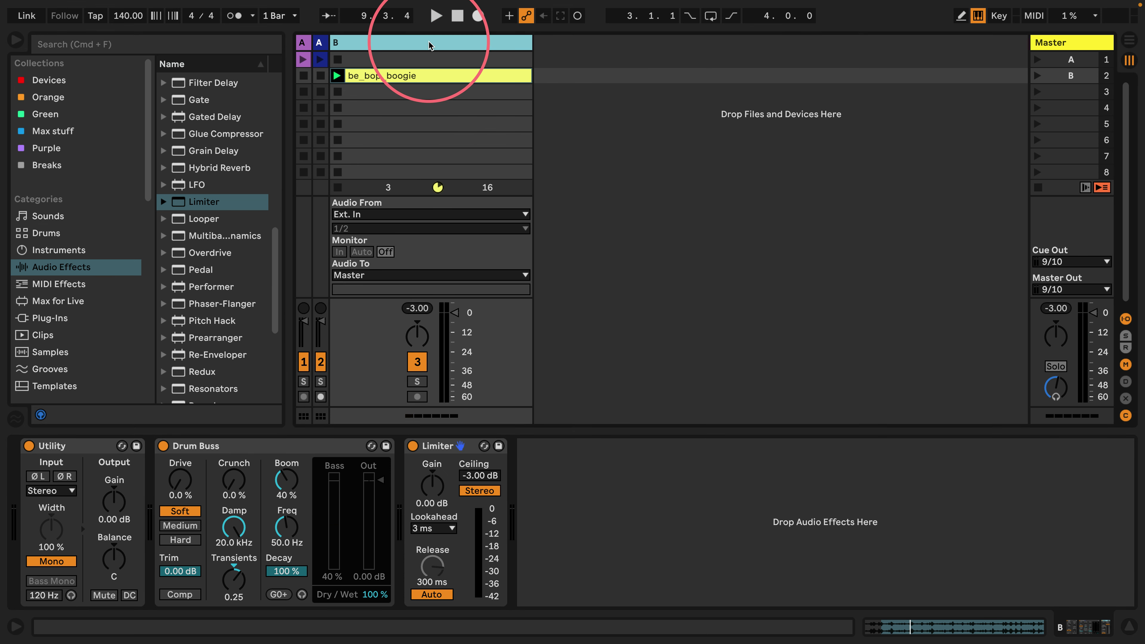
key("super+t")
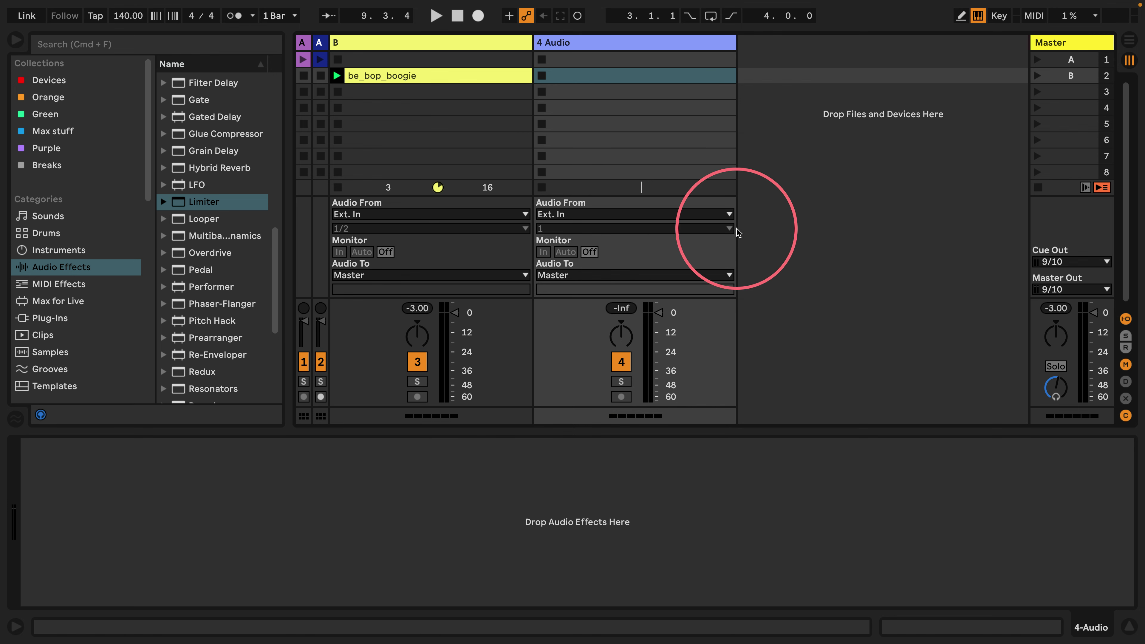
left_click(701, 214)
left_click(564, 257)
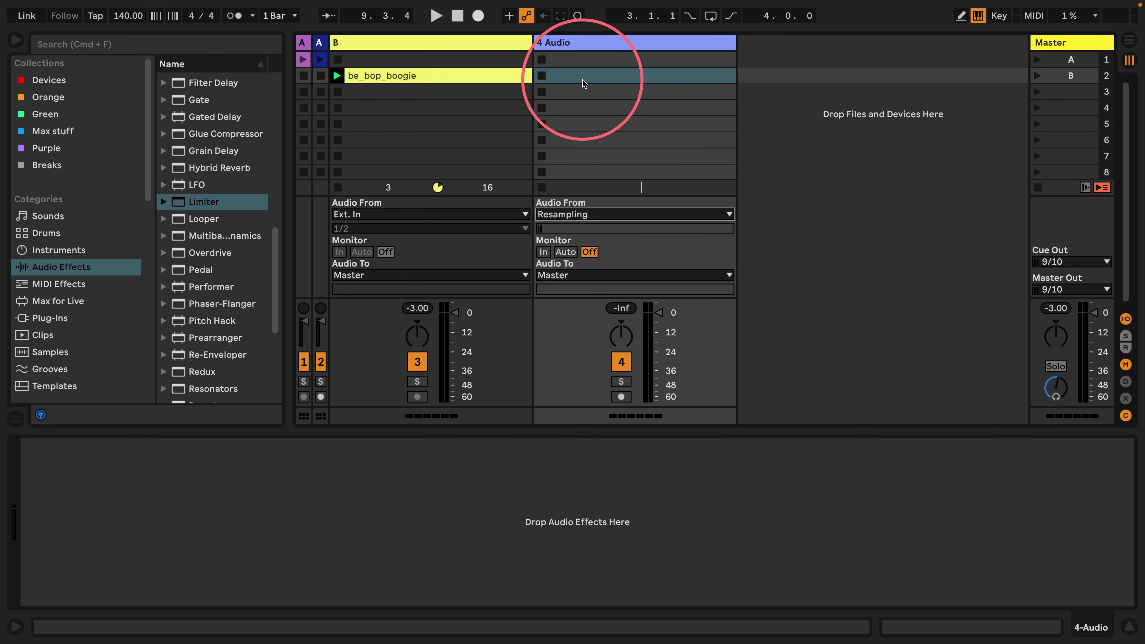
left_click(572, 45)
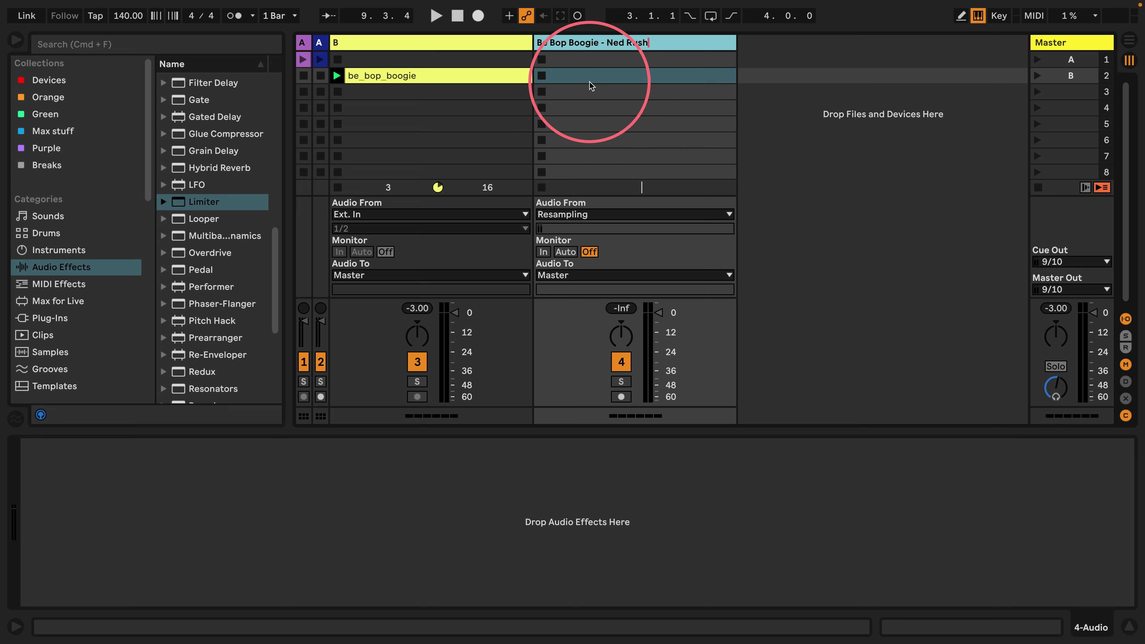
key("Return")
Step: Arm the new track and record the playing be_bop_boogie break into its row-2 slot
left_click(621, 397)
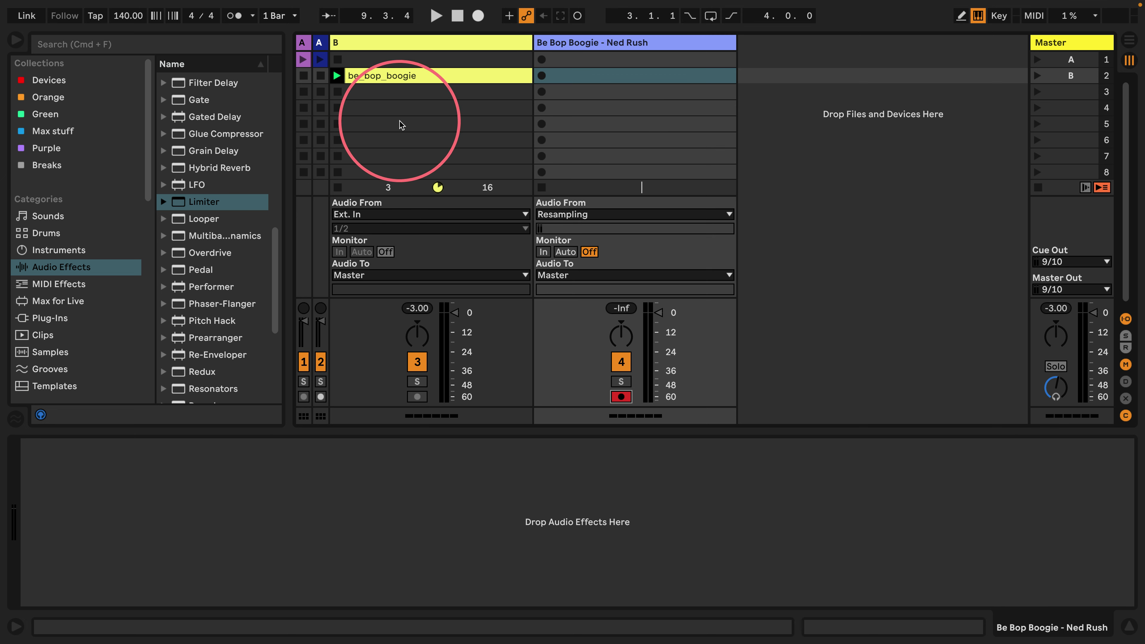
left_click(400, 77)
key("space")
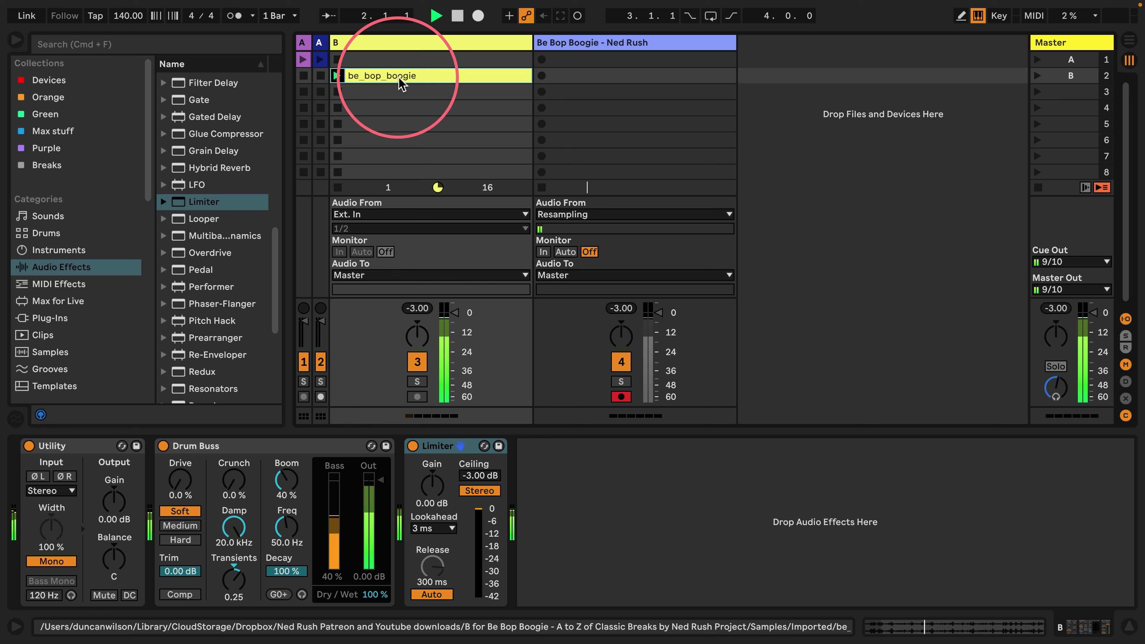
left_click(620, 77)
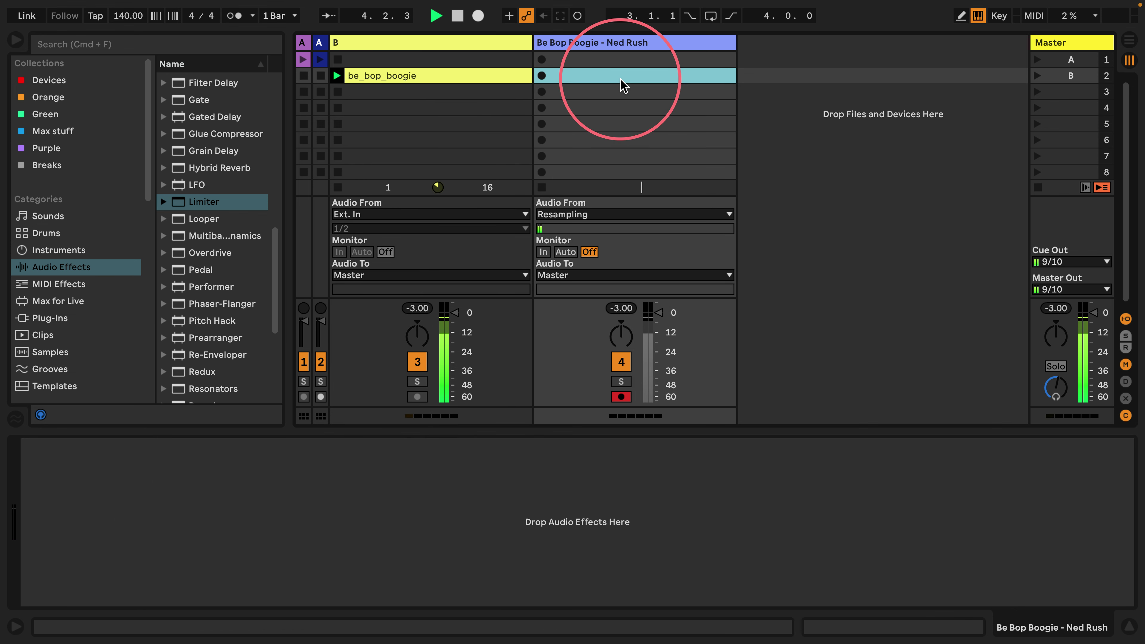
key("Return")
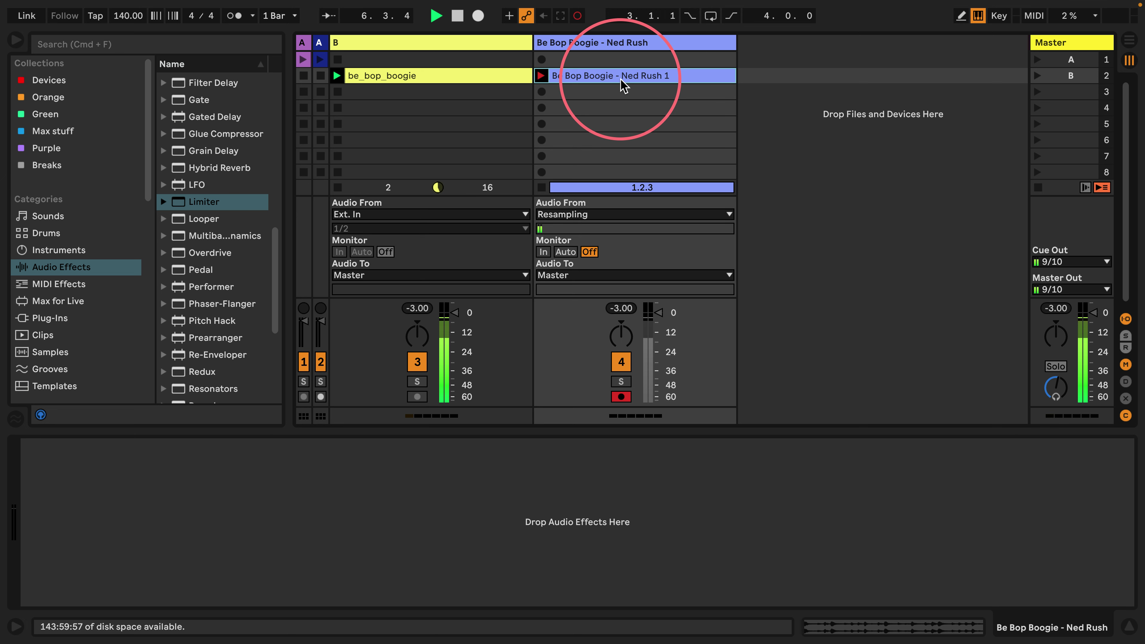
double_click(621, 81)
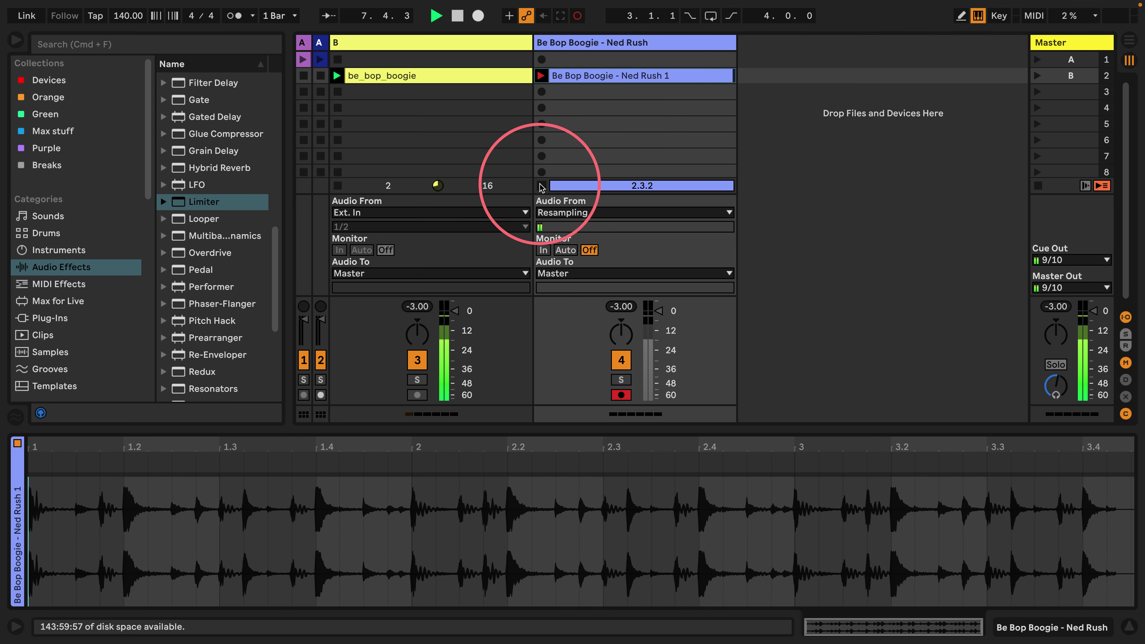
left_click(542, 186)
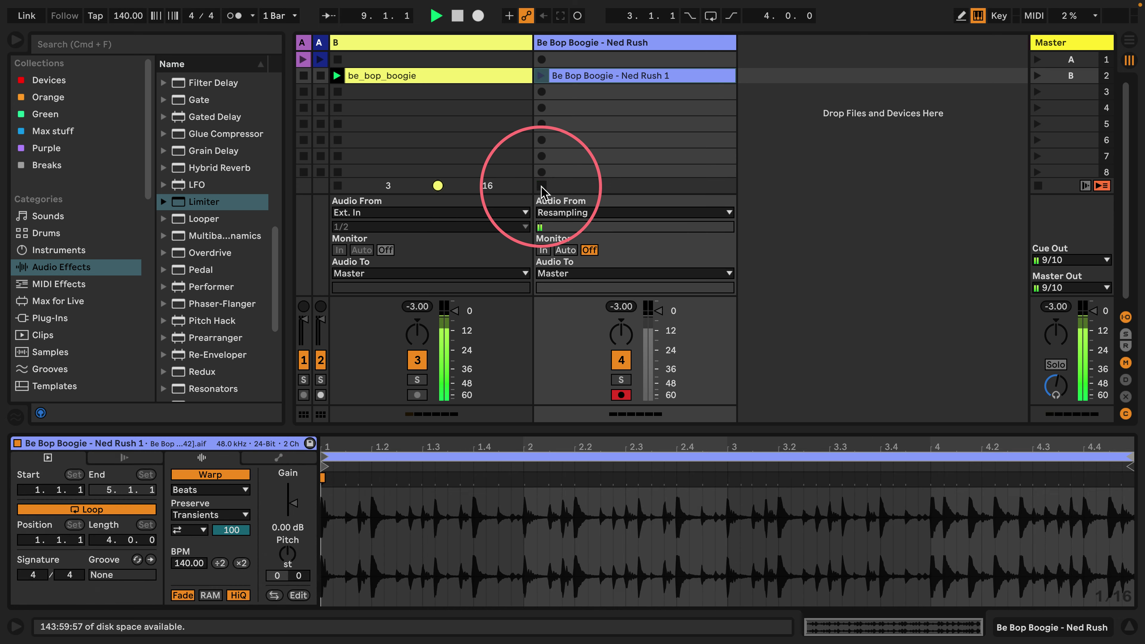
Step: Compare the original and recorded clips in Clip View, zooming the recorded waveform in and out
left_click(465, 75)
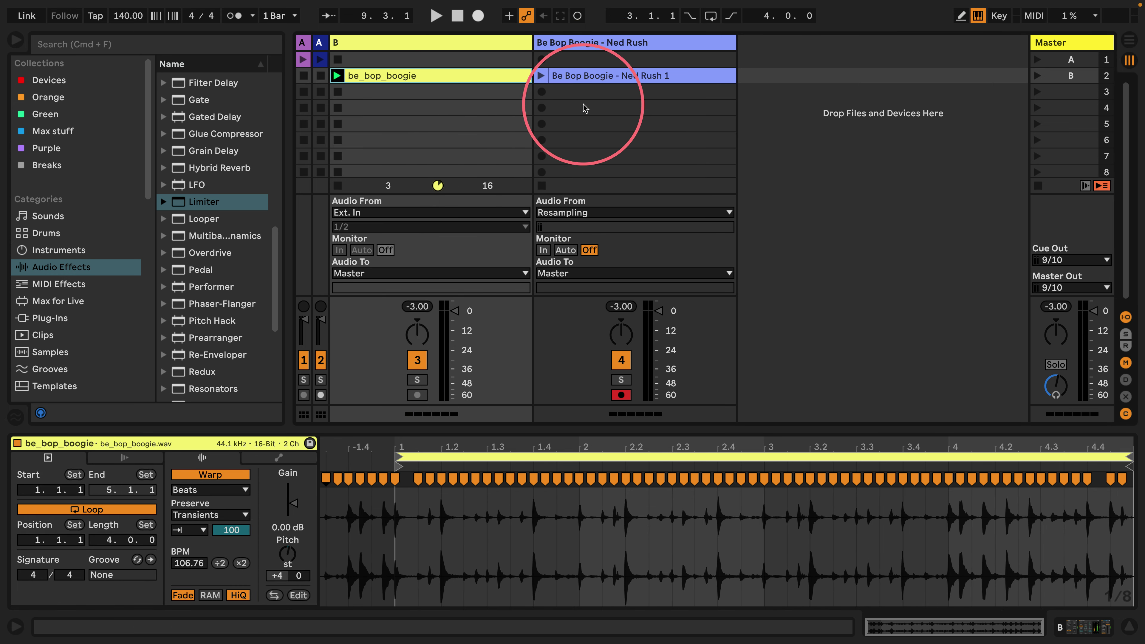
left_click(587, 79)
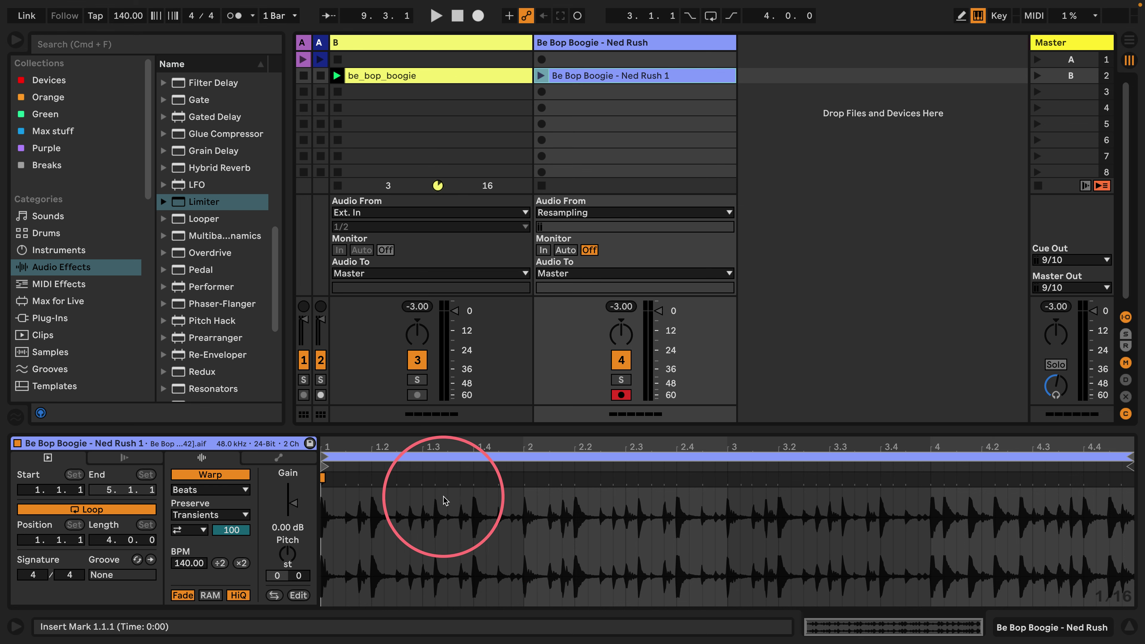
mouse_move(468, 457)
left_mouse_down()
mouse_move(478, 422)
mouse_move(473, 478)
mouse_move(472, 422)
left_mouse_up()
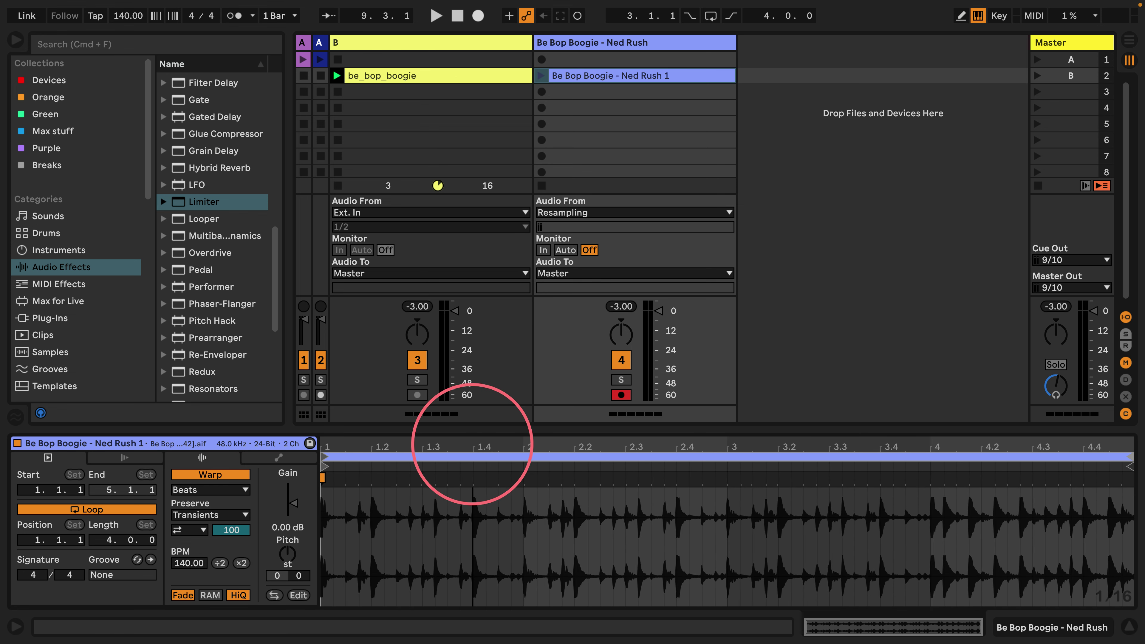
left_click(760, 480)
Step: Stop the original break and play Be Bop Boogie - Ned Rush 1 alone, restarting from bar 4
left_click(337, 185)
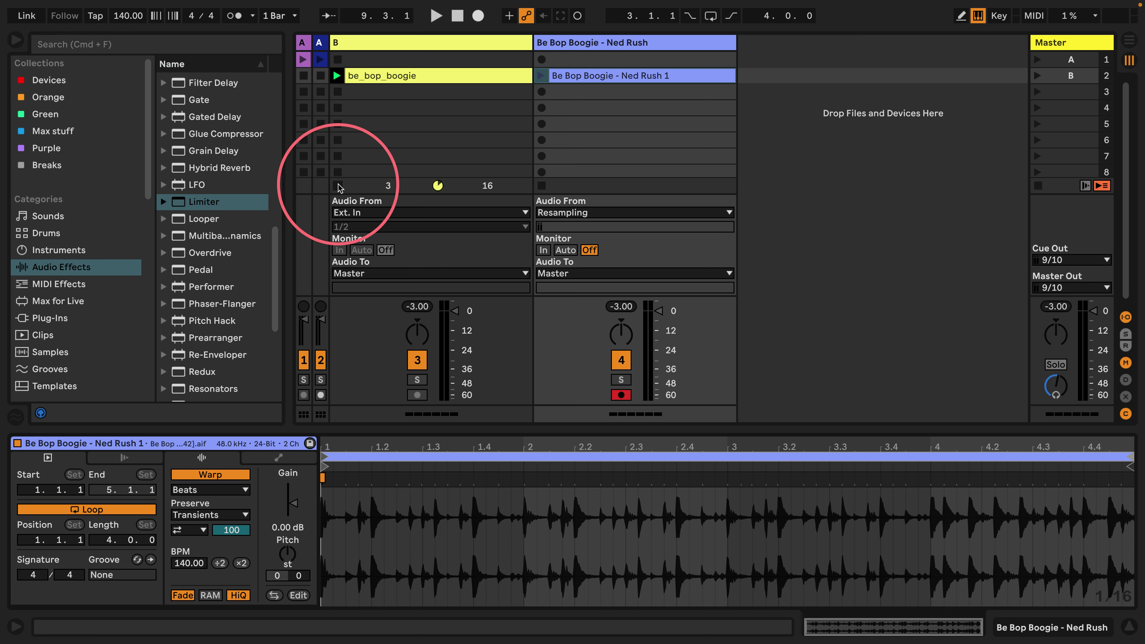
left_click(541, 76)
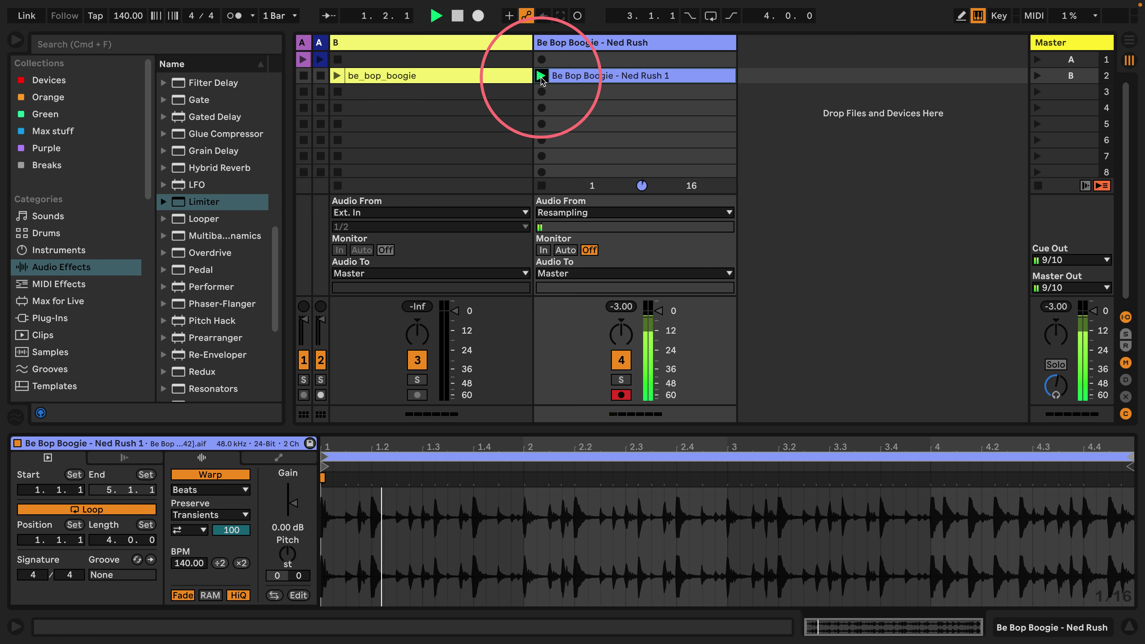
left_click(452, 406)
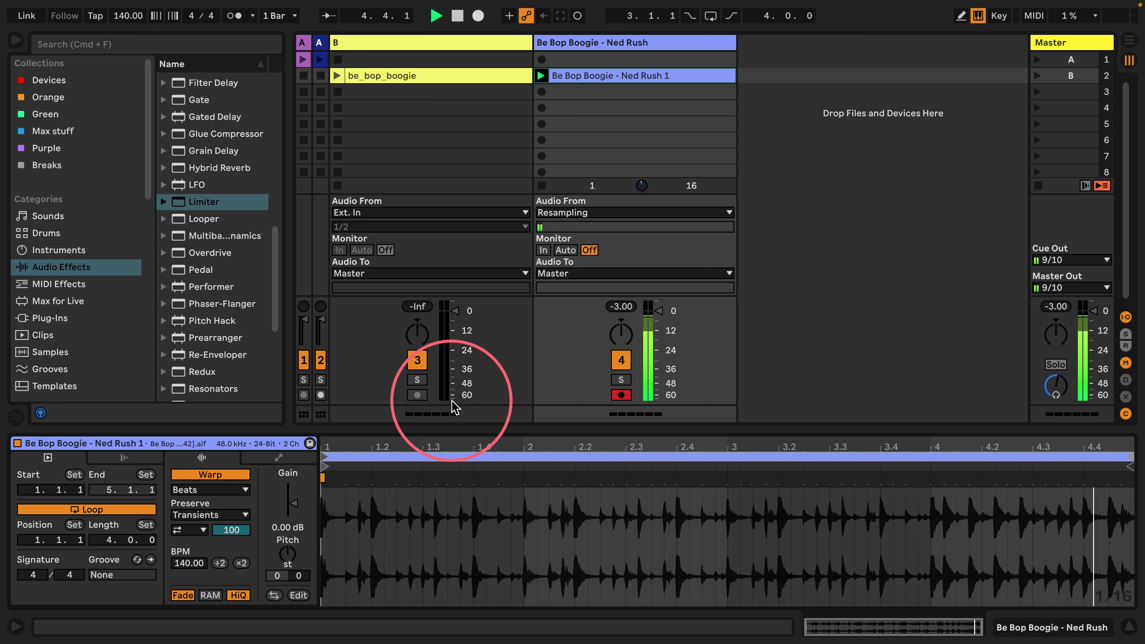
key("space")
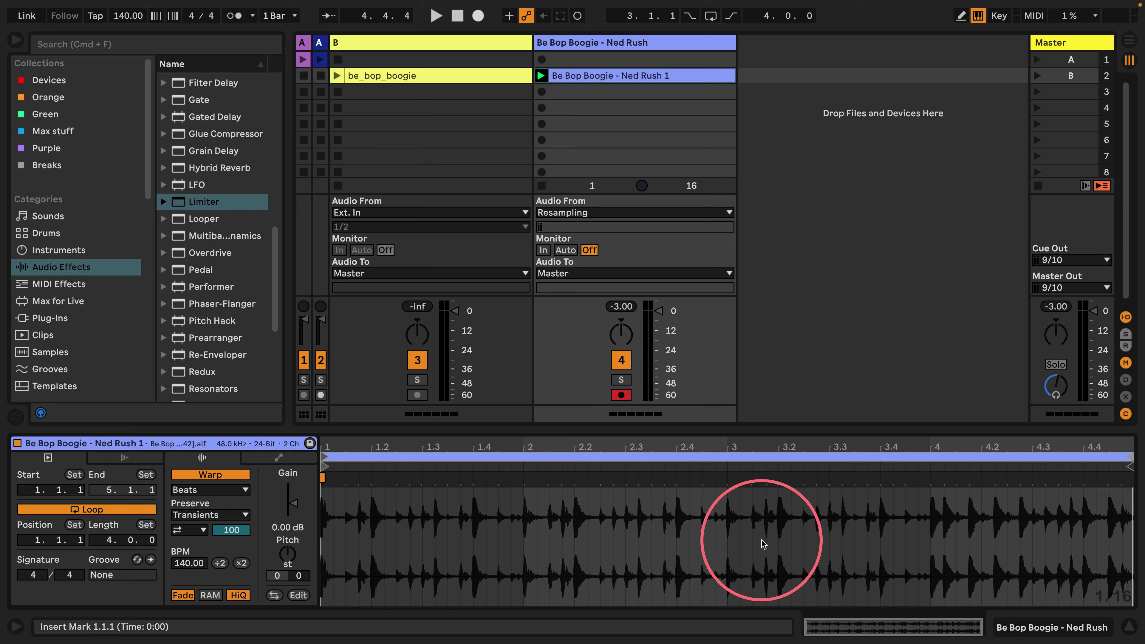
key("space")
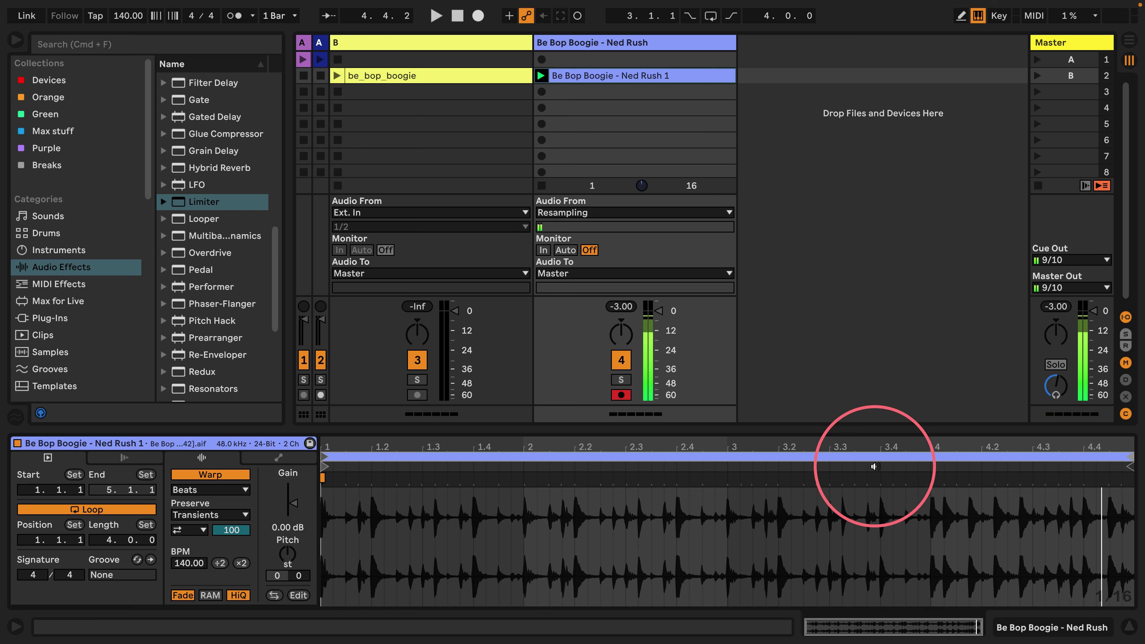
left_click(938, 467)
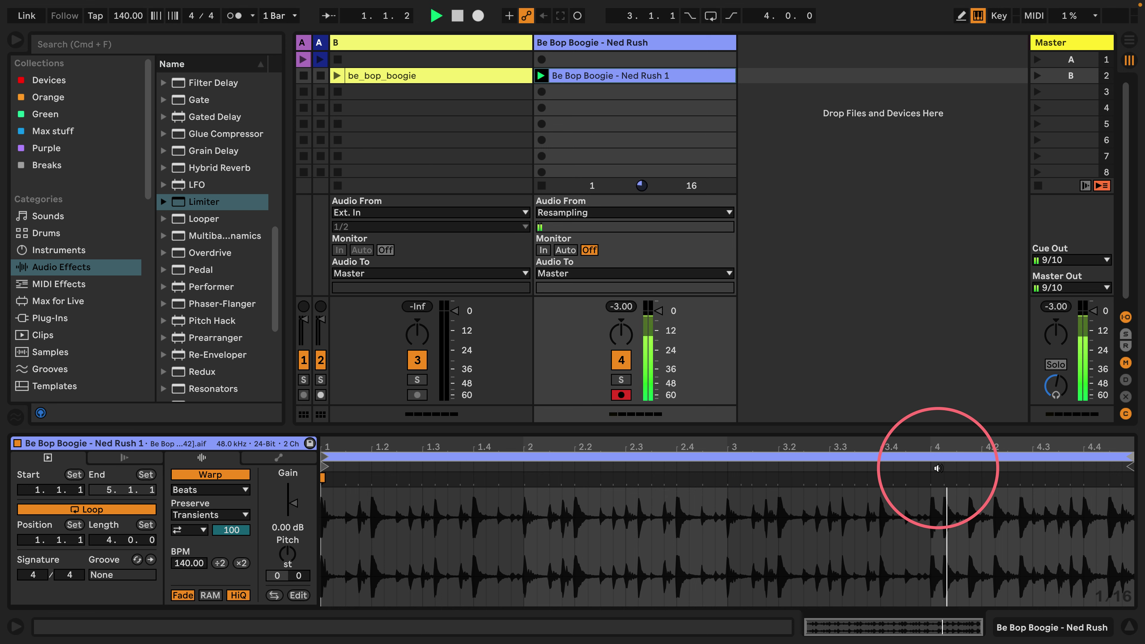
left_click(991, 465)
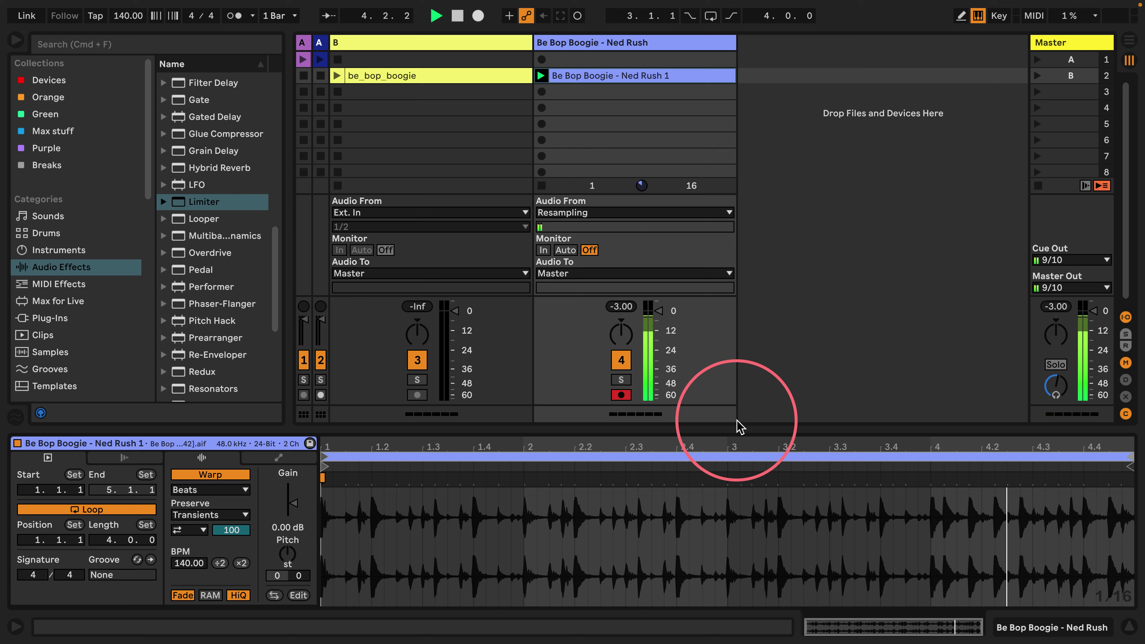
Step: Raise the project tempo and switch the recorded clip's warp mode to Re-Pitch
left_click_drag(116, 16, 122, 14)
key("space")
left_click(209, 489)
left_click(193, 543)
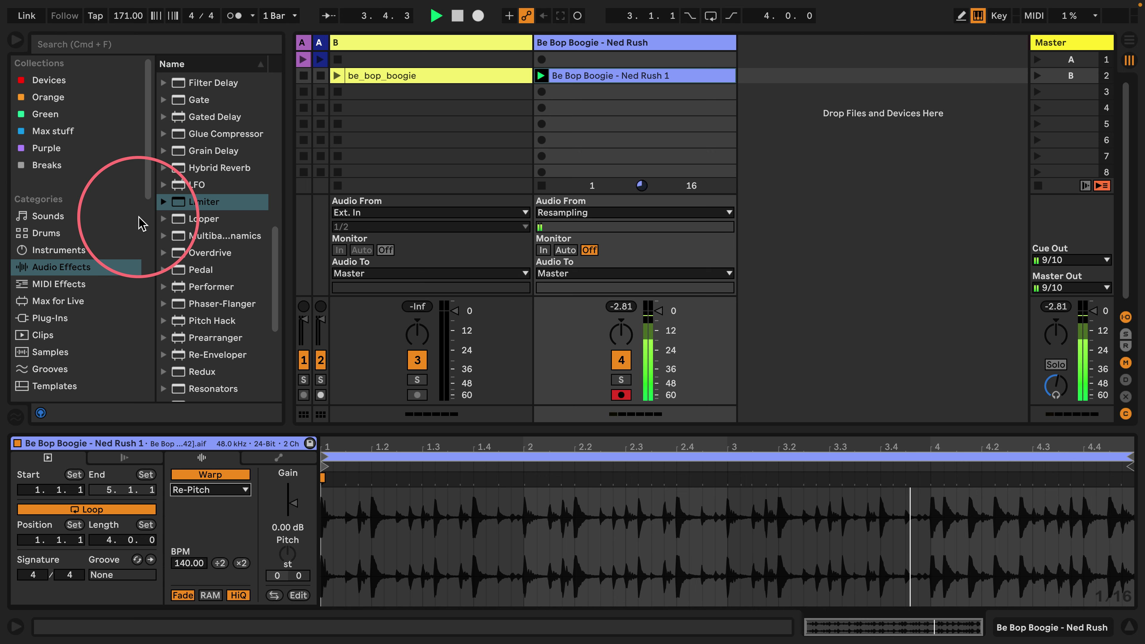
key("space")
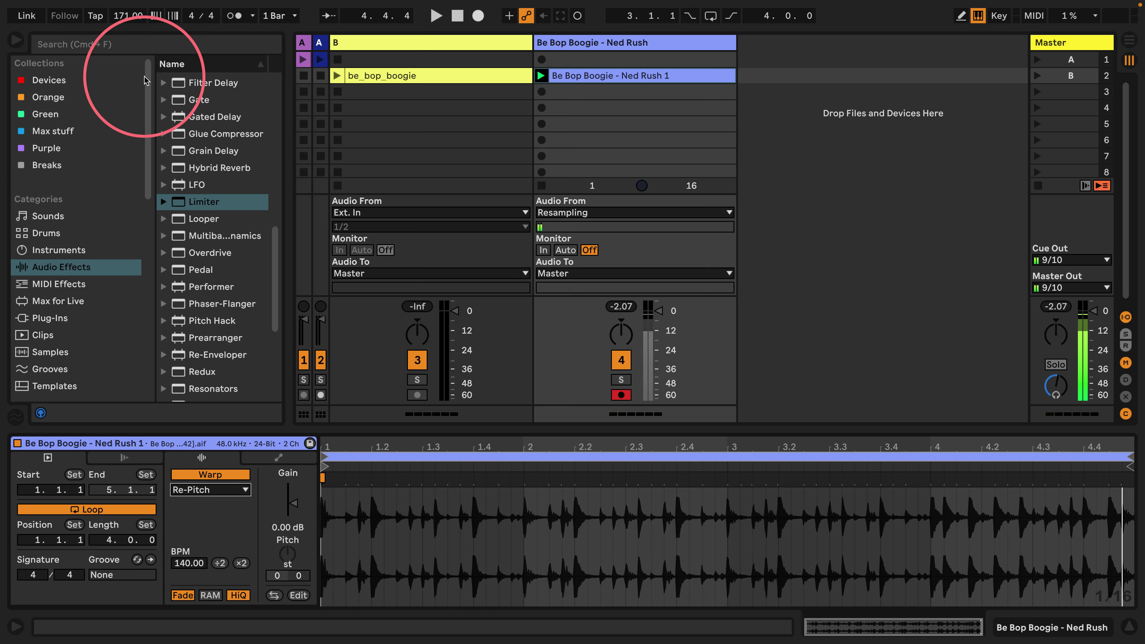
Step: Set the project tempo back to 140 BPM and resume playback
left_click(128, 16)
key("BackSpace")
type("140")
key("Return")
key("space")
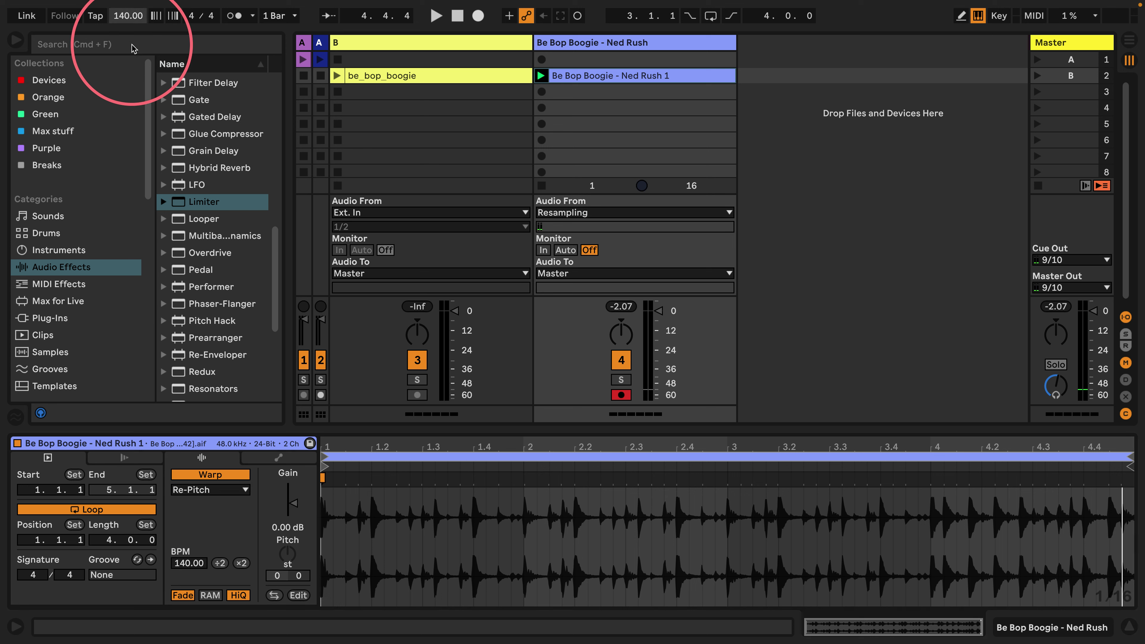